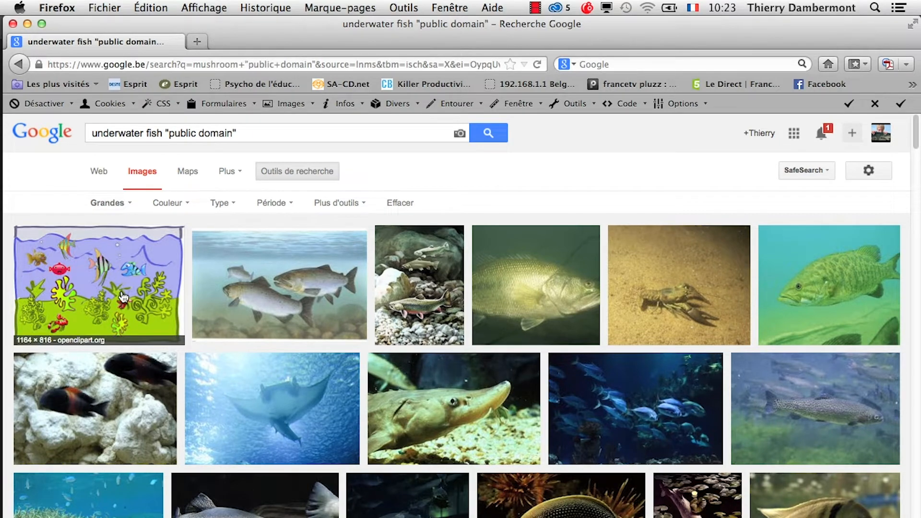
# Step: Browse the underwater fish image results and open the shark surrounded by yellow striped fish in a new tab
pyautogui.scroll(-3, 124, 295)
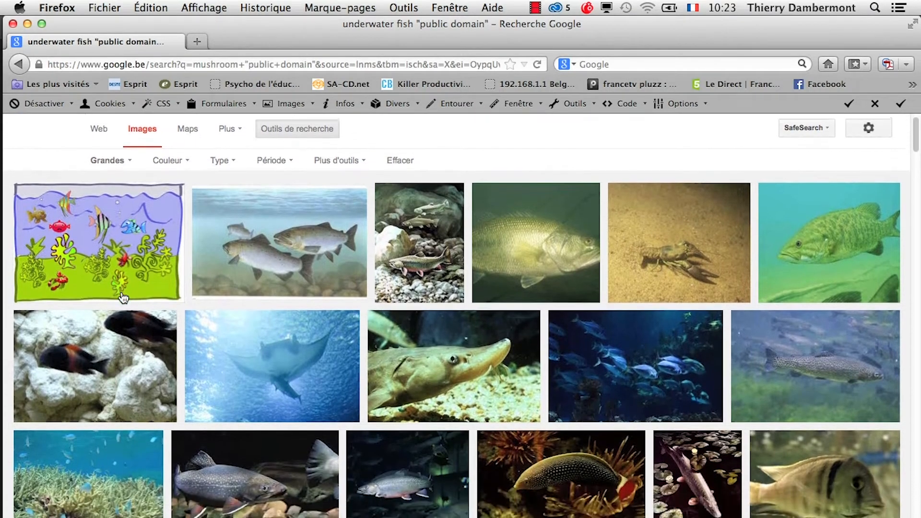
pyautogui.scroll(-2, 123, 296)
pyautogui.scroll(5, 123, 298)
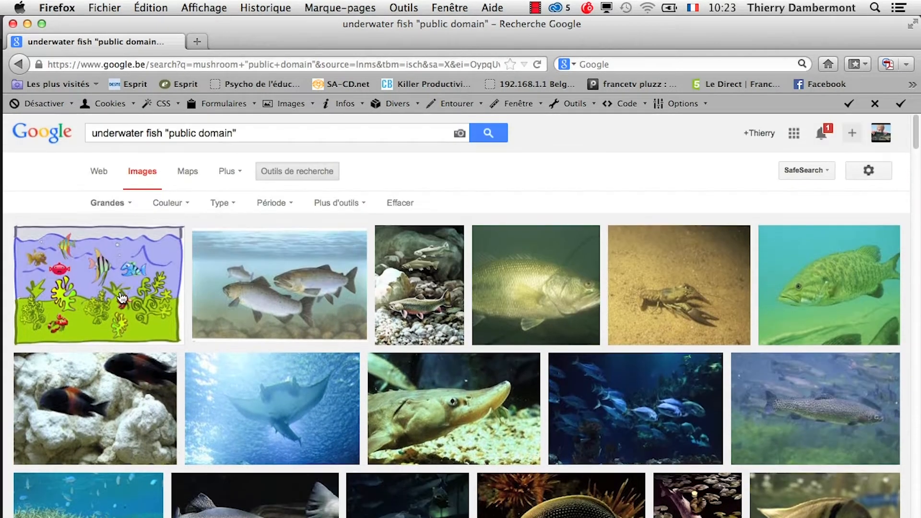
pyautogui.scroll(-15, 106, 206)
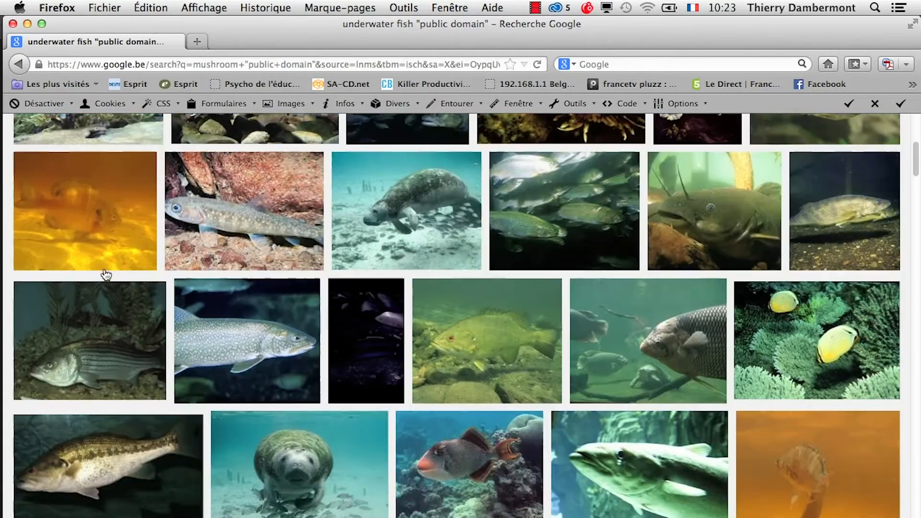
pyautogui.scroll(-10, 105, 274)
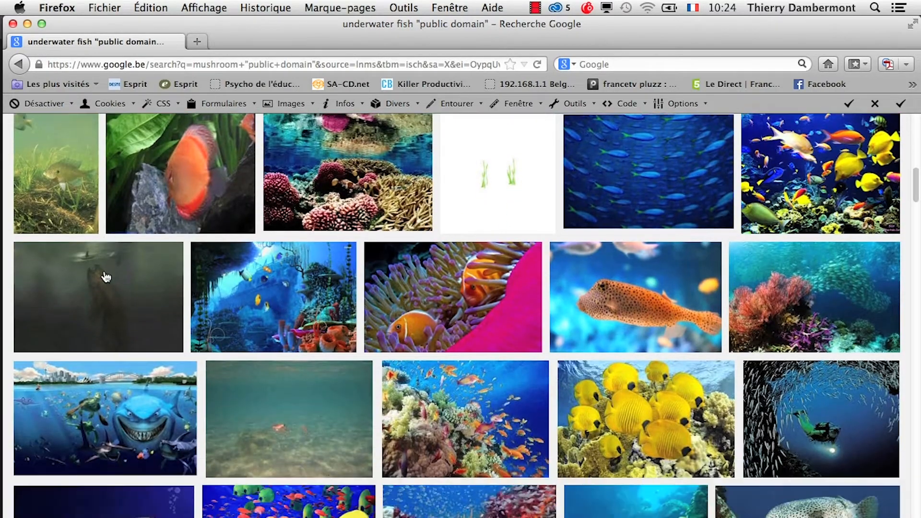
pyautogui.scroll(-6, 106, 276)
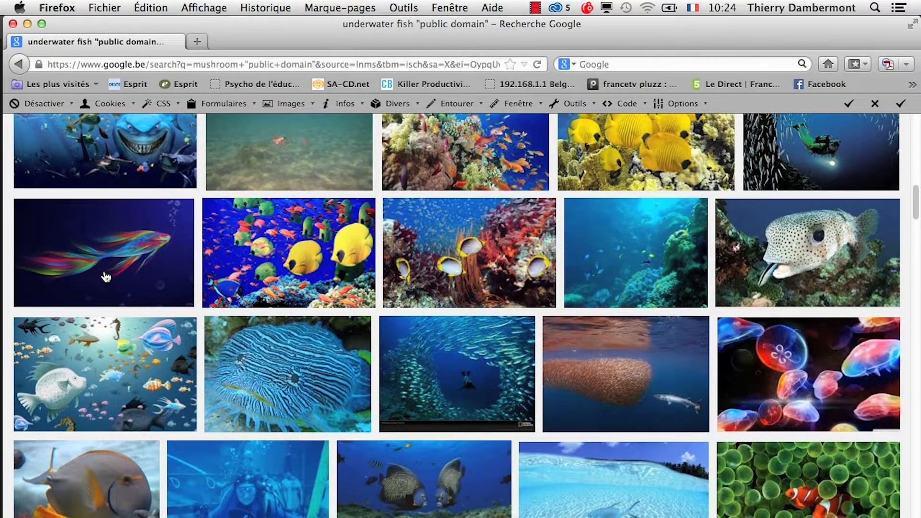
pyautogui.scroll(-4, 107, 276)
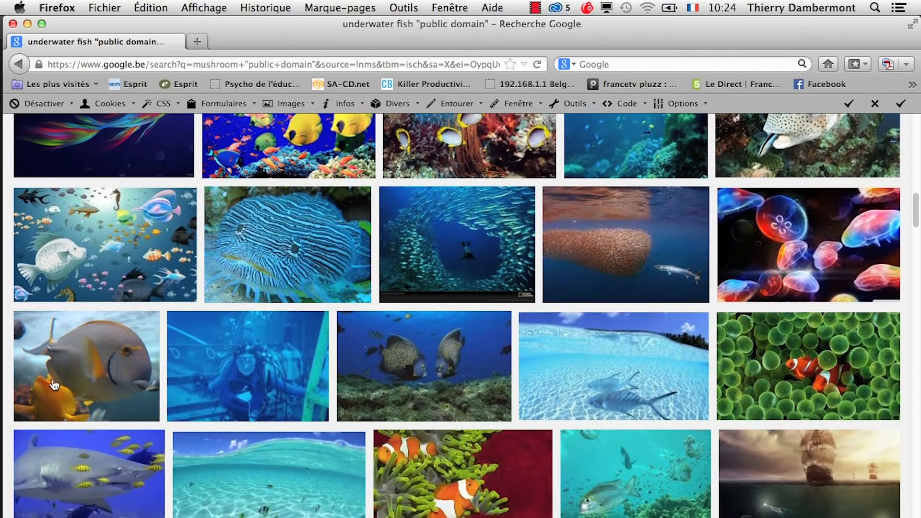
pyautogui.rightClick(75, 457)
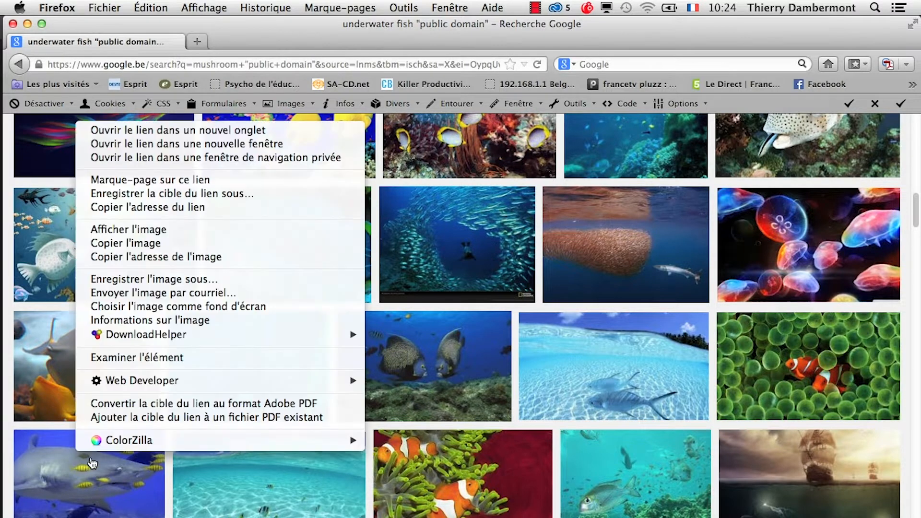
pyautogui.click(117, 130)
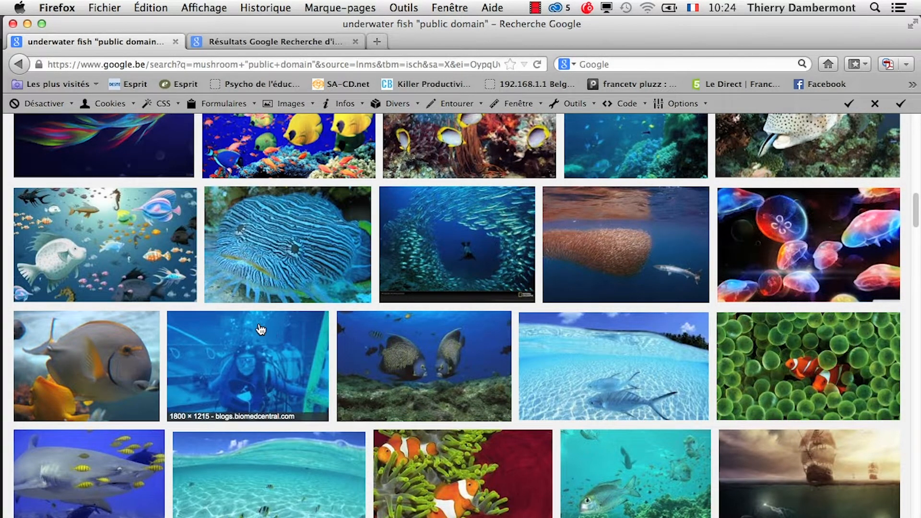
# Step: Open the image result of the butterfly fish beside the colourful coral reef in another new tab
pyautogui.scroll(-2, 260, 329)
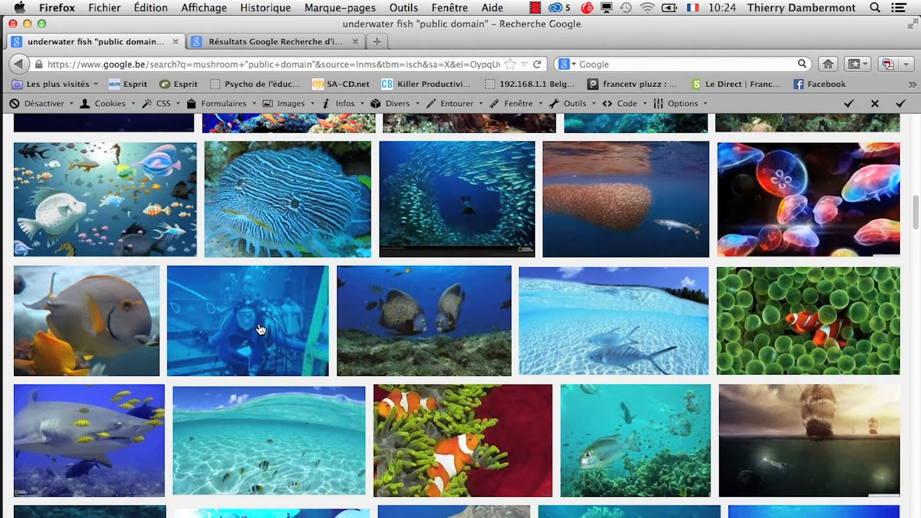
pyautogui.scroll(-6, 260, 329)
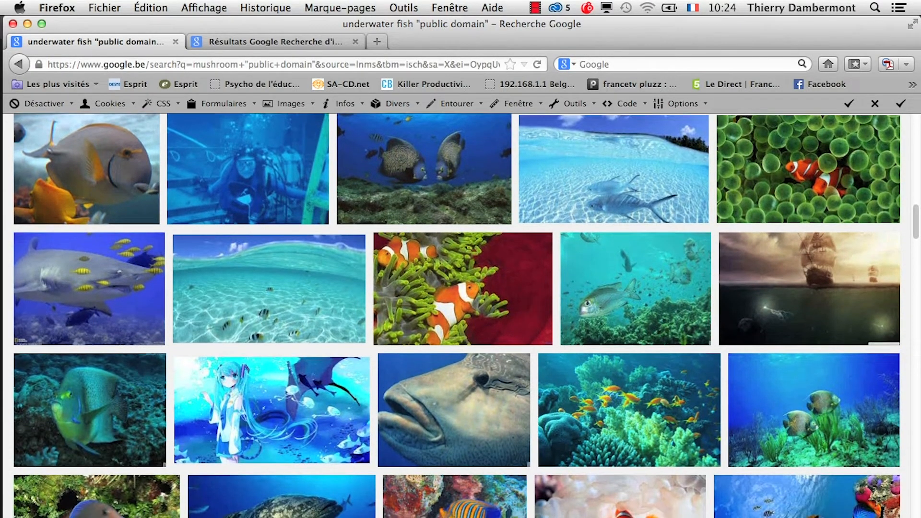
pyautogui.rightClick(631, 189)
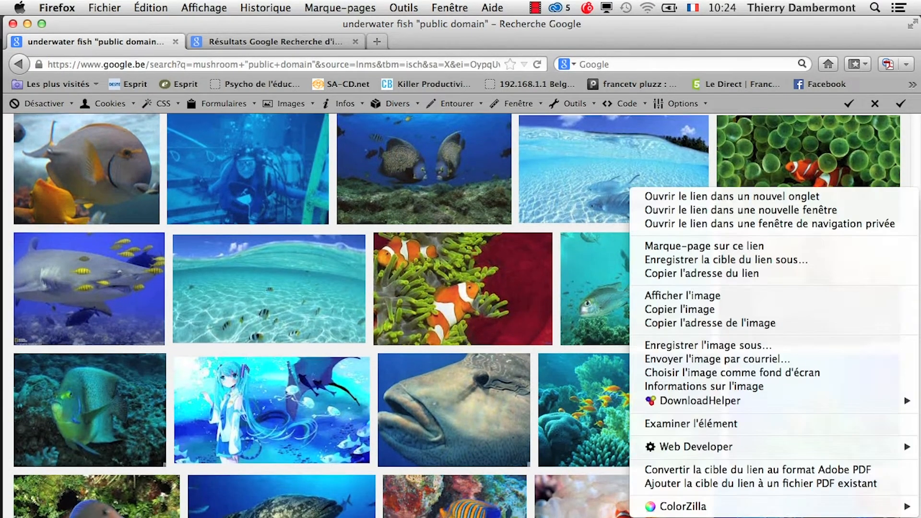
pyautogui.moveTo(792, 502)
pyautogui.click(766, 199)
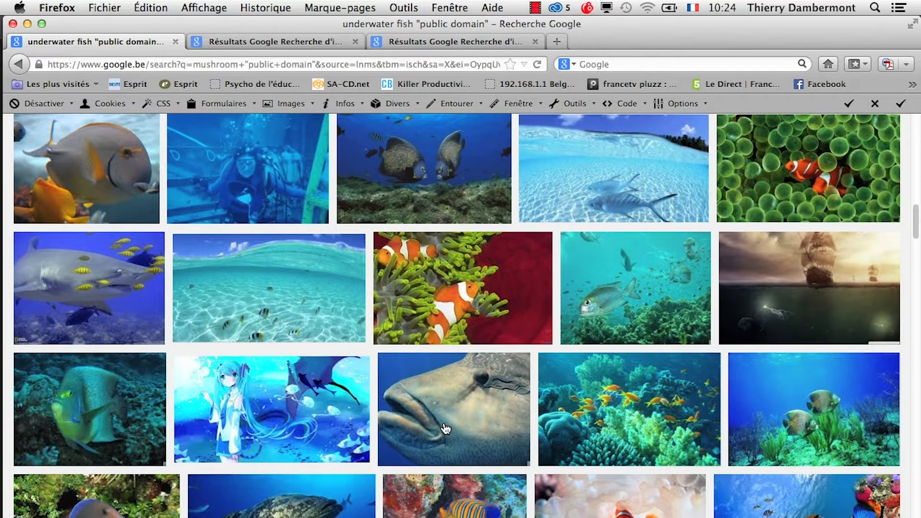
# Step: Display the shark image and the coral fish image at full size, each in its own tab
pyautogui.scroll(-3, 445, 428)
pyautogui.scroll(-1, 444, 434)
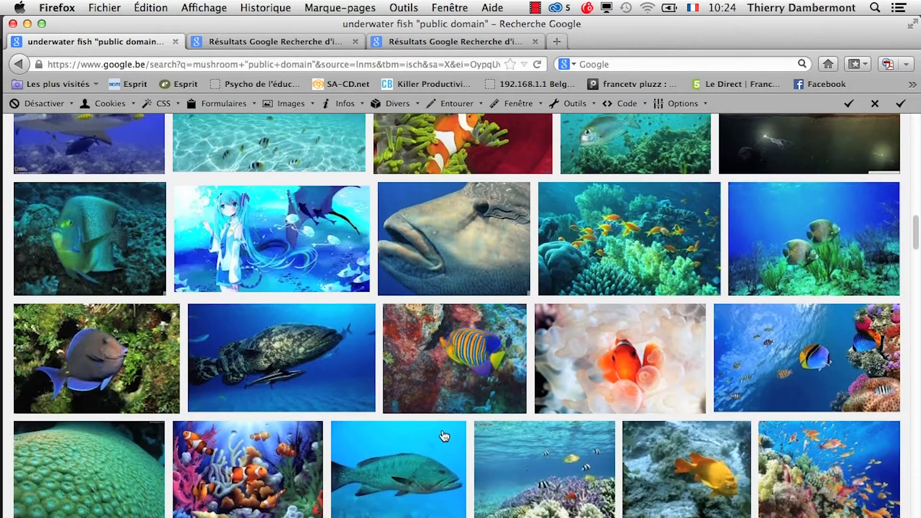
pyautogui.click(295, 41)
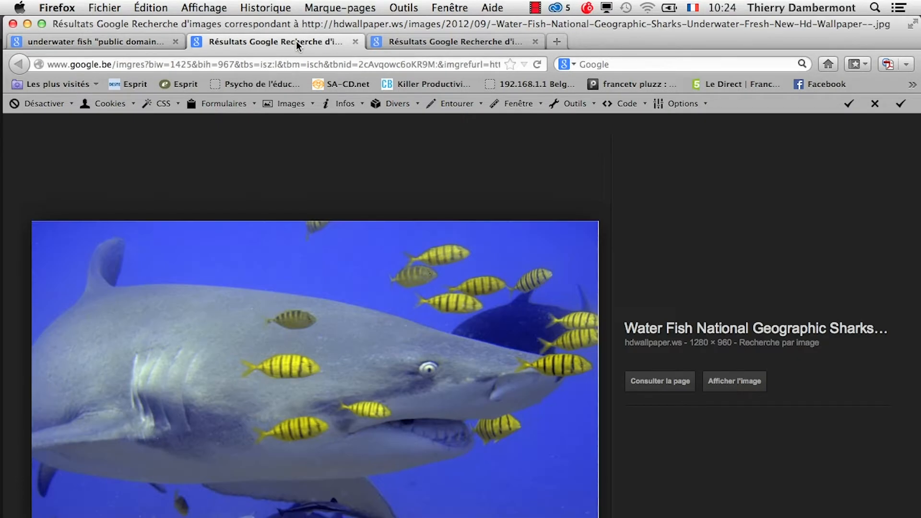
pyautogui.click(739, 390)
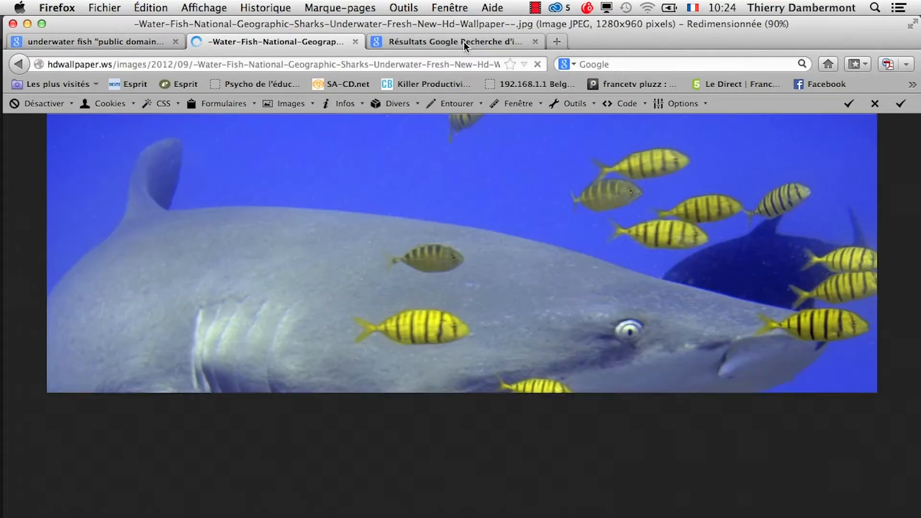
pyautogui.click(464, 42)
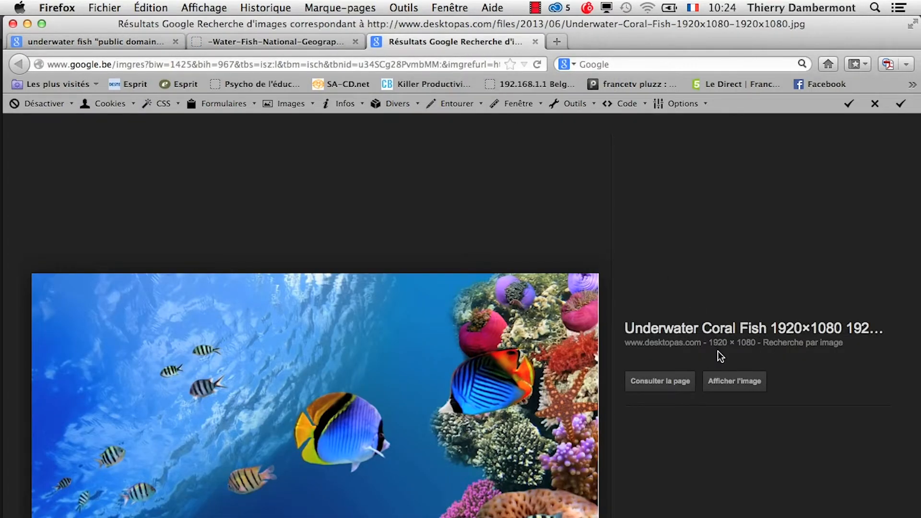
pyautogui.click(733, 386)
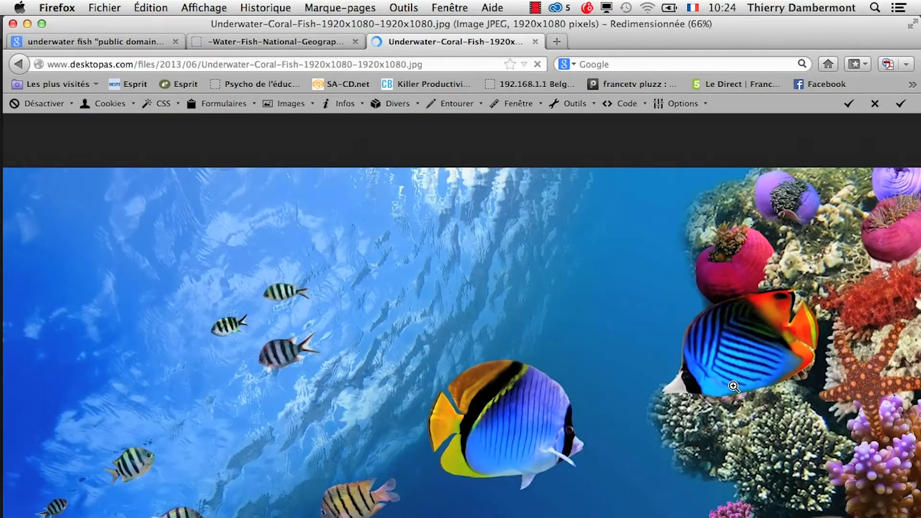
# Step: Start saving the coral fish image and choose the "jeudi 24 octobre 2013" folder on the desktop as its location
pyautogui.rightClick(331, 308)
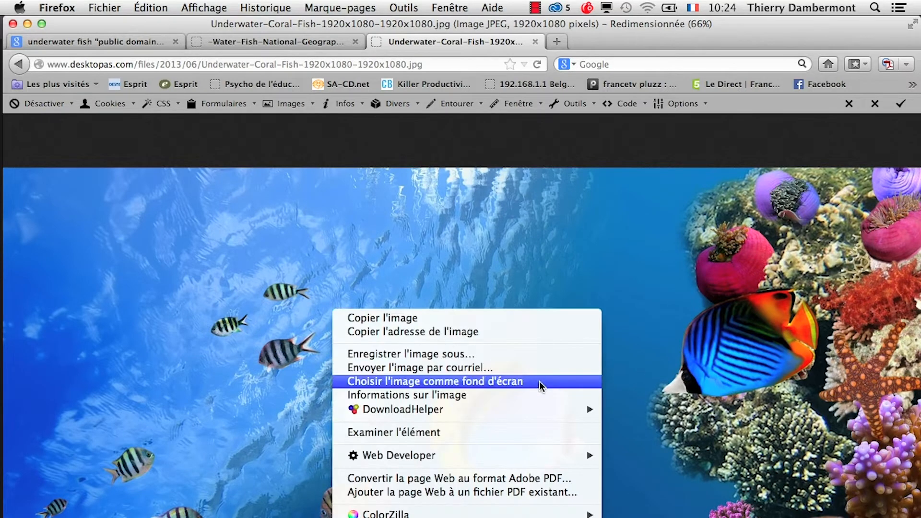
pyautogui.click(523, 353)
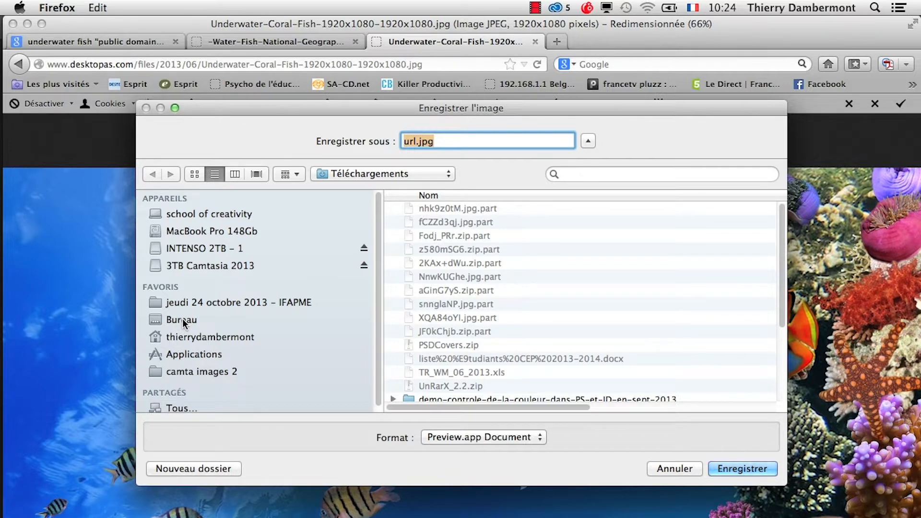
pyautogui.click(185, 304)
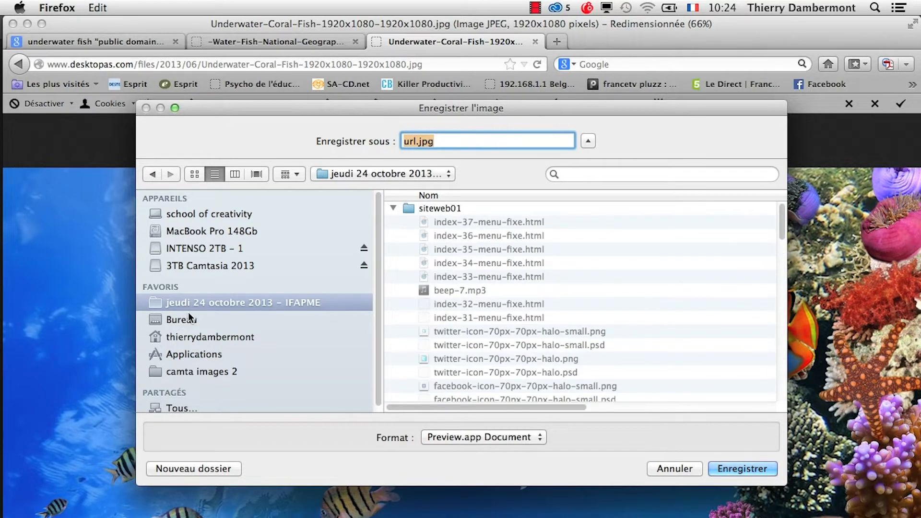
pyautogui.click(204, 317)
pyautogui.doubleClick(468, 223)
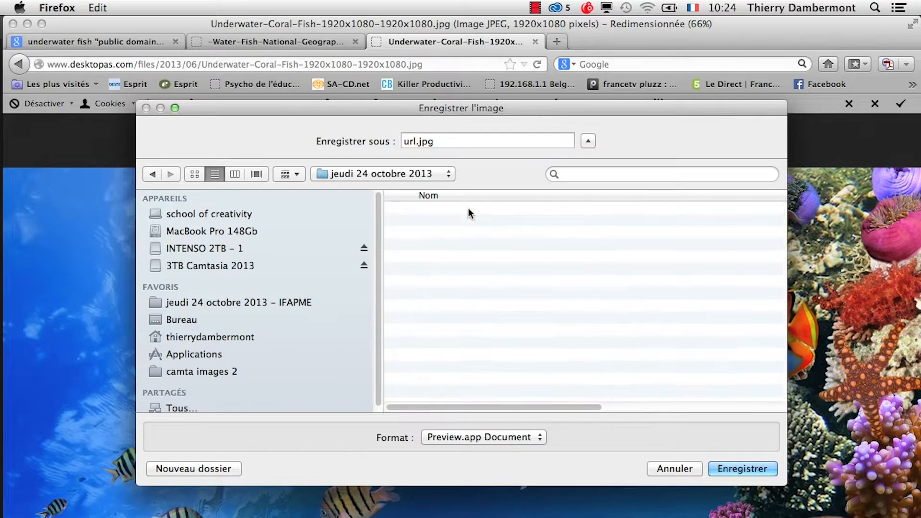
# Step: Create a new folder named "remplissage avec contenu pris en compte" at the save location
pyautogui.click(213, 468)
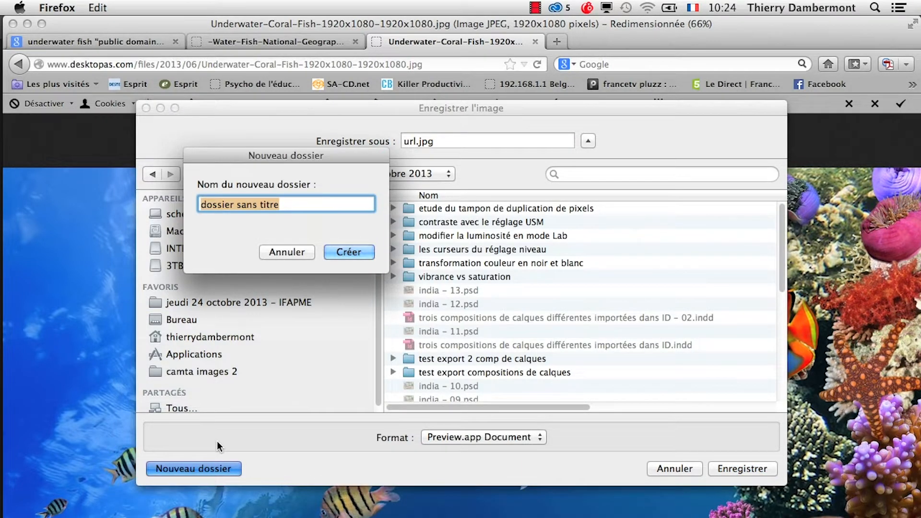
pyautogui.write('remplissag')
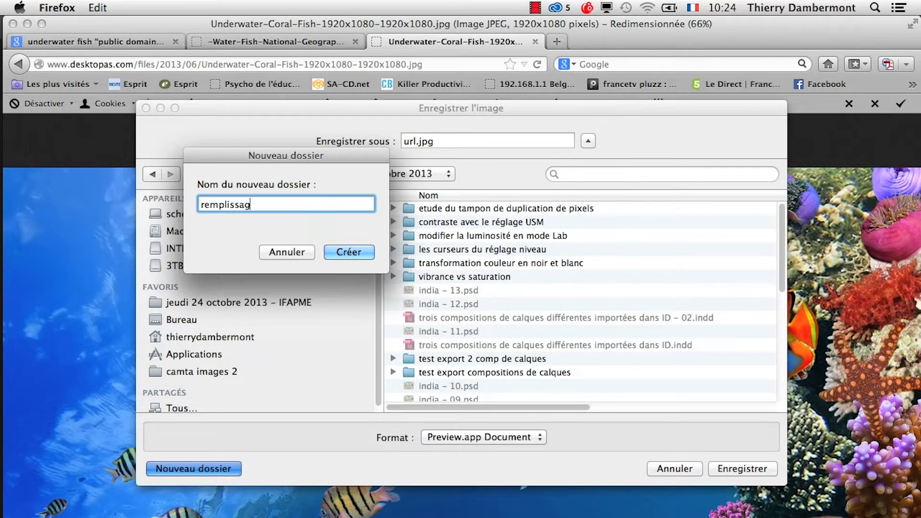
pyautogui.write('e avec contenu pris en compte')
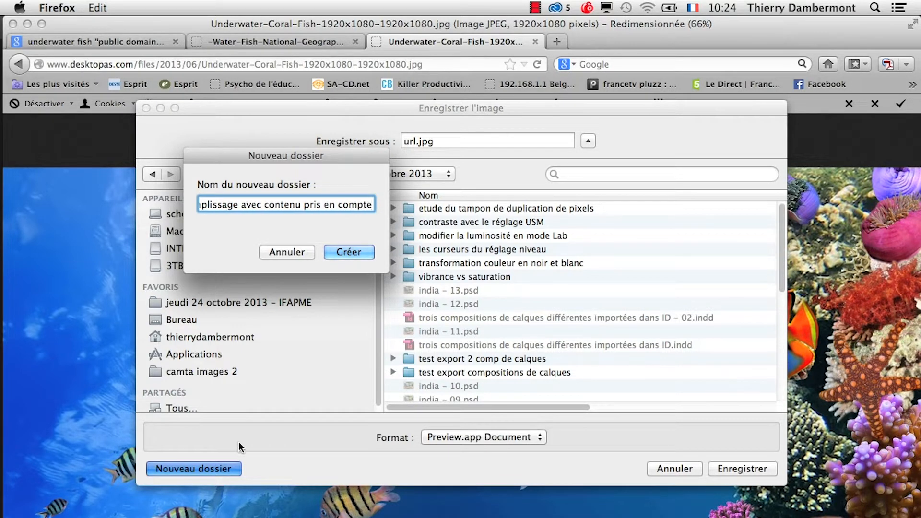
pyautogui.click(347, 250)
# Step: Name the coral fish image poisson-vs1, copy that name for reuse, and save the file in the new folder
pyautogui.click(416, 139)
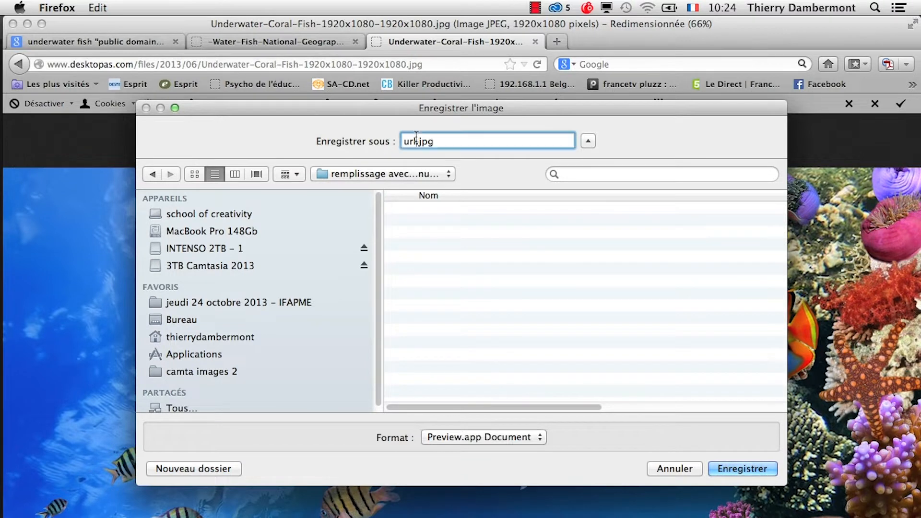
pyautogui.write('poisson-vs 1')
pyautogui.moveTo(458, 141); pyautogui.dragTo(433, 120)
pyautogui.press('super+c')
pyautogui.click(760, 480)
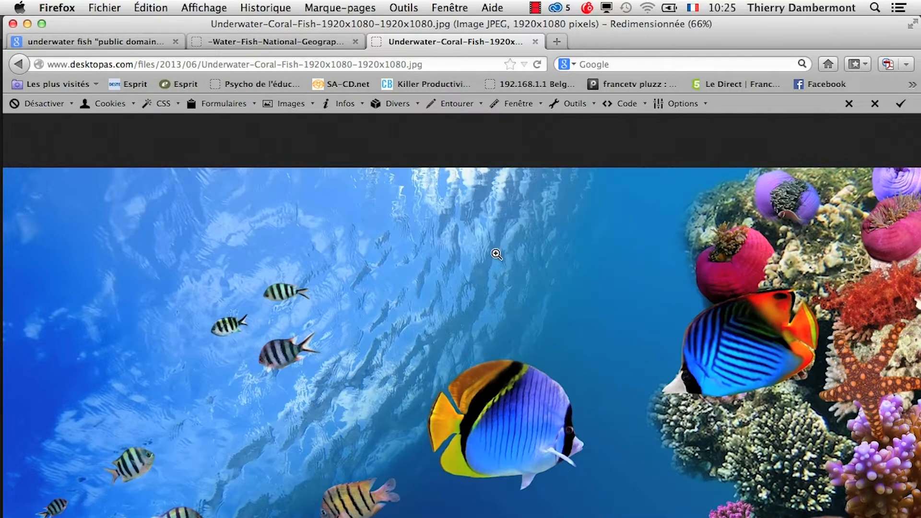
# Step: Save the full-size shark image as poisson-vs2.jpg in the same folder, reusing the copied name
pyautogui.click(277, 41)
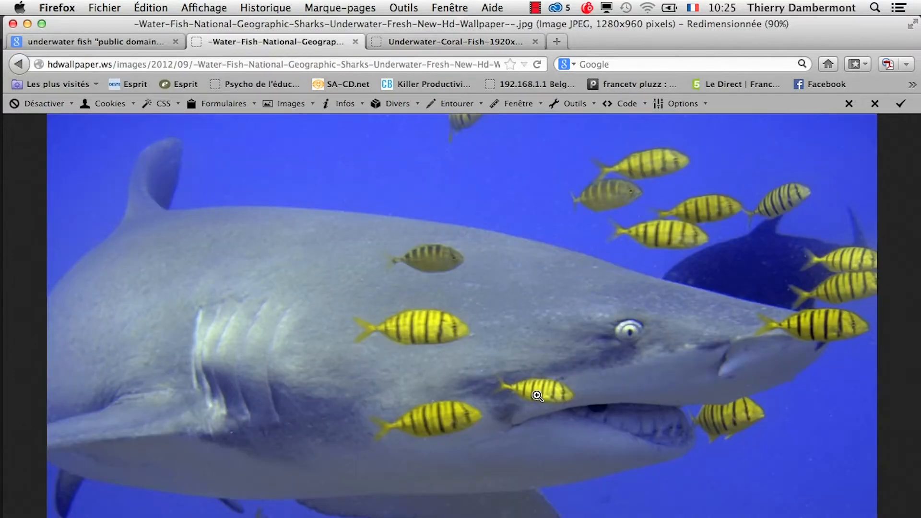
pyautogui.rightClick(536, 395)
pyautogui.click(586, 438)
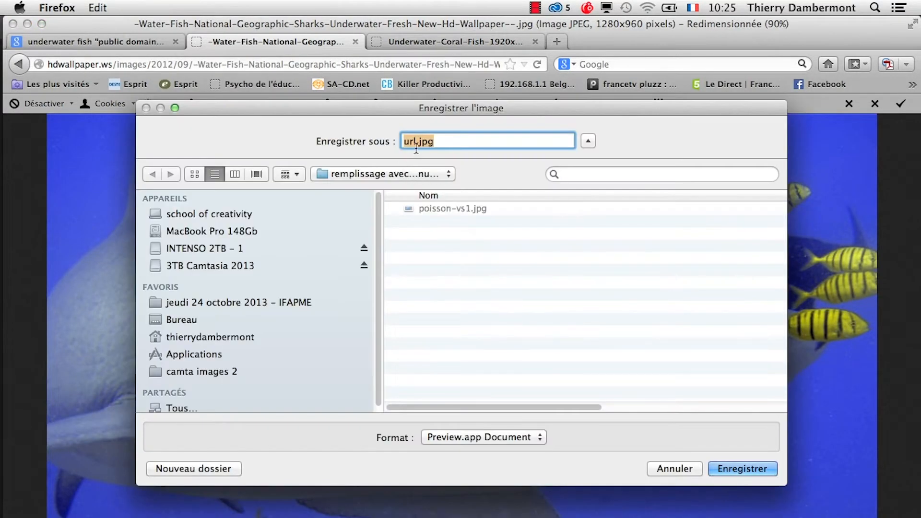
pyautogui.press('BackSpace')
pyautogui.press('super+v')
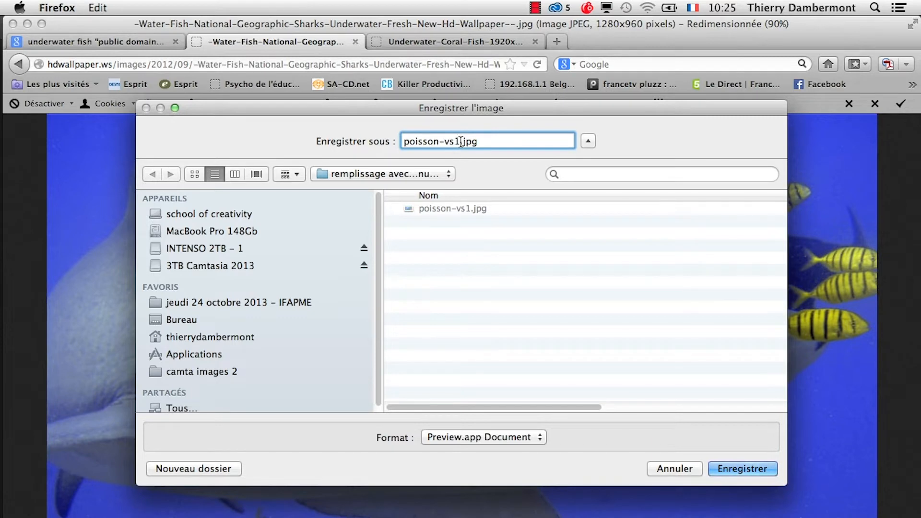
pyautogui.press('BackSpace')
pyautogui.write('2')
pyautogui.click(734, 470)
# Step: Switch to Photoshop and open poisson-vs1.jpg and poisson-vs2.jpg from the "remplissage avec contenu pris en compte" folder in "jeudi 24 octobre 2013"
pyautogui.press('super+Tab')
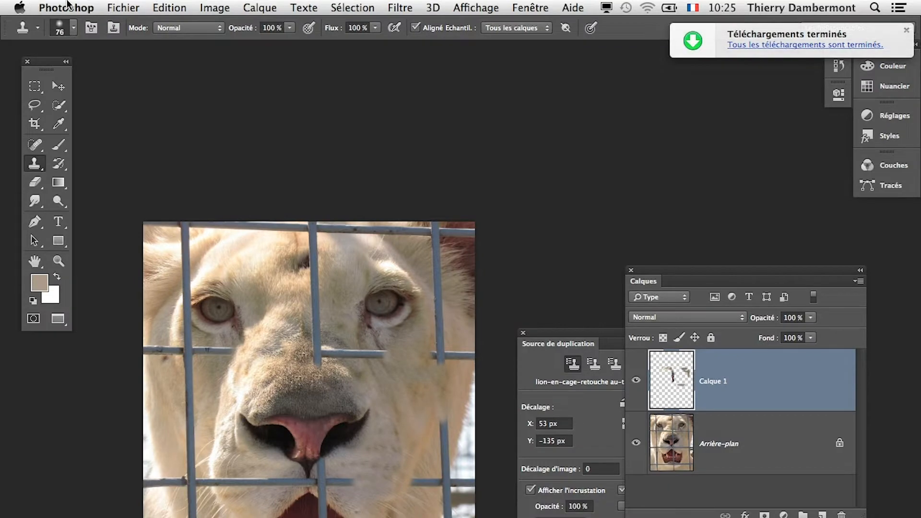
pyautogui.click(123, 7)
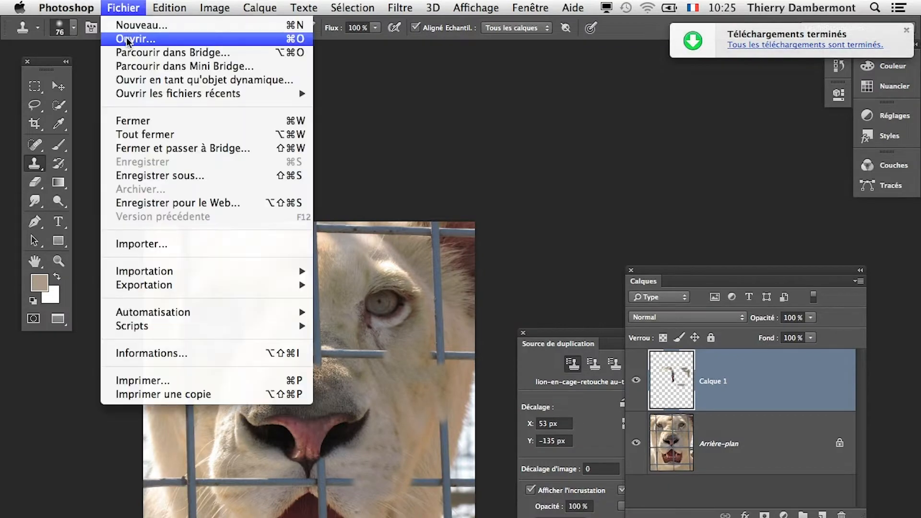
pyautogui.click(141, 41)
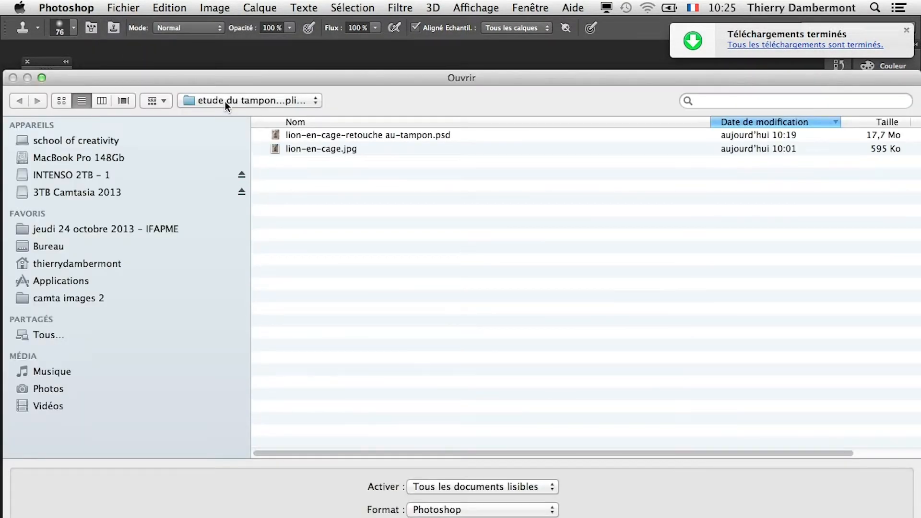
pyautogui.click(225, 101)
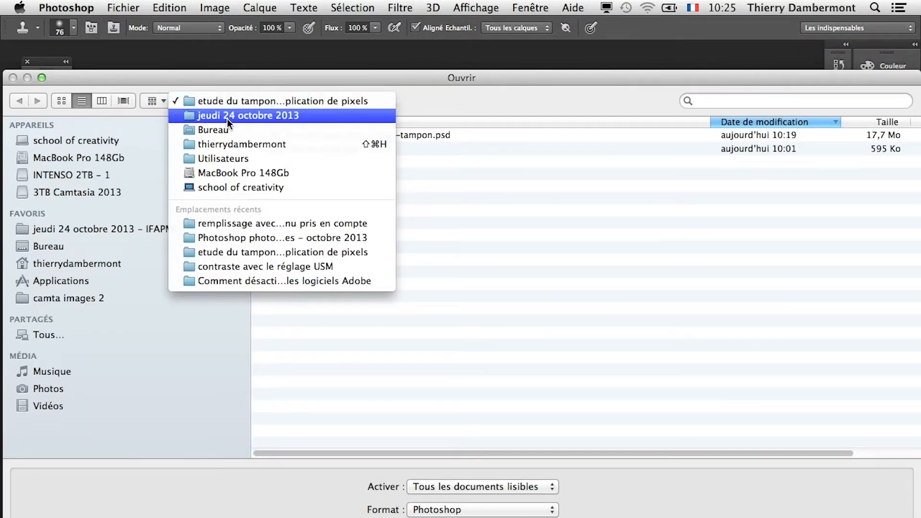
pyautogui.click(226, 118)
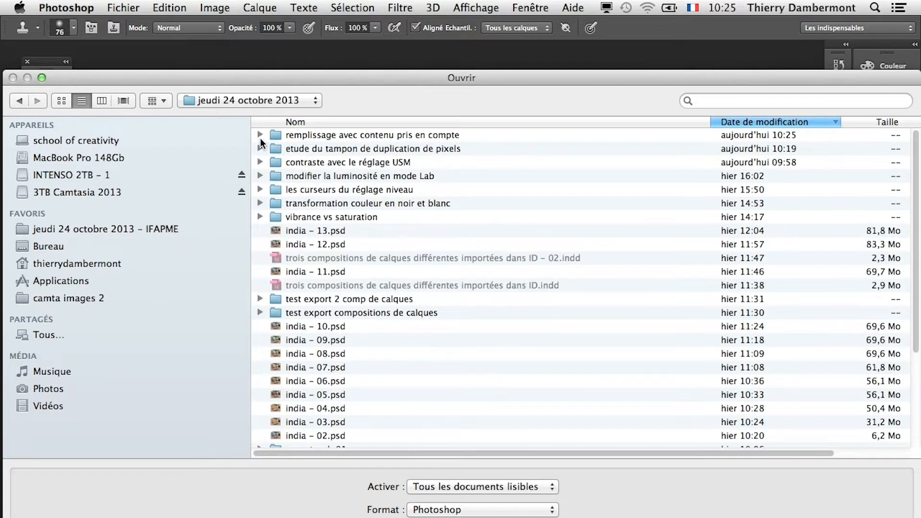
pyautogui.click(260, 137)
pyautogui.moveTo(317, 145); pyautogui.dragTo(321, 162)
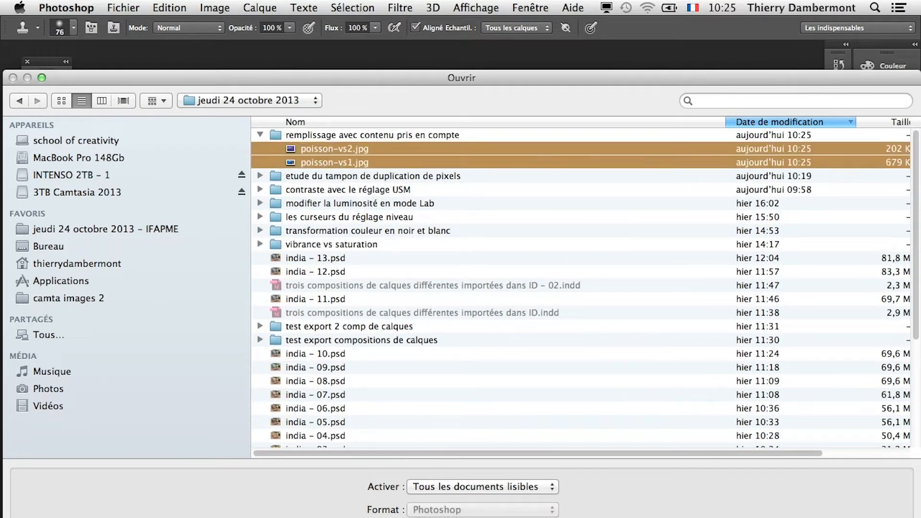
pyautogui.press('Return')
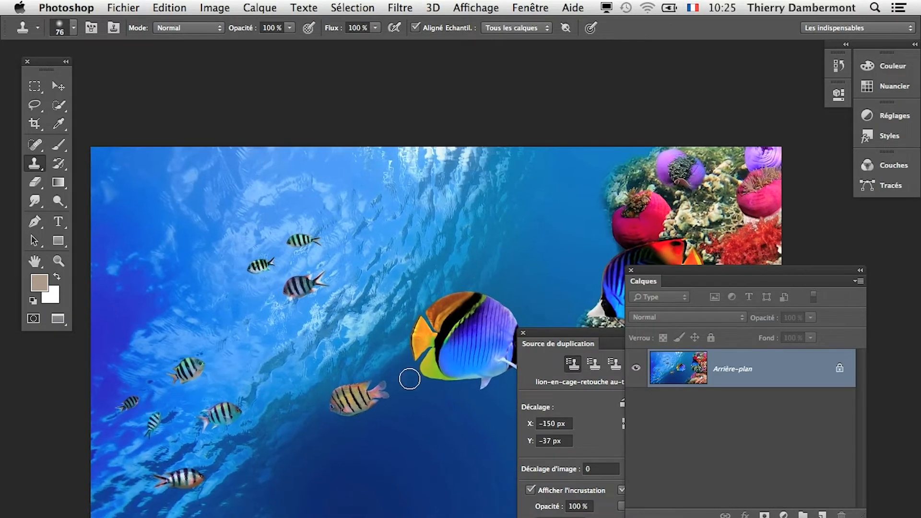
# Step: Add a new layer above the coral fish photo and clone nearby water over the largest of the three striped fish near the surface
pyautogui.click(821, 514)
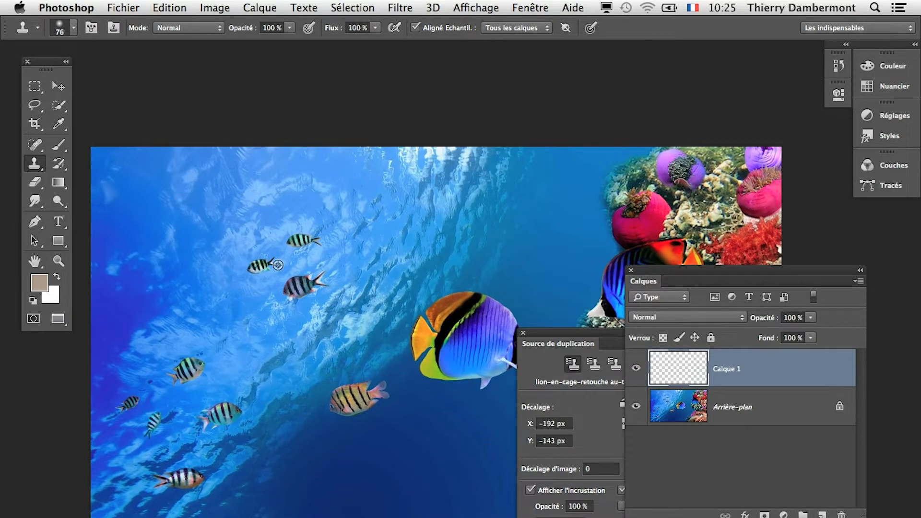
pyautogui.scroll(3, 284, 266)
pyautogui.scroll(3, 381, 274)
pyautogui.moveTo(390, 279); pyautogui.dragTo(404, 284)
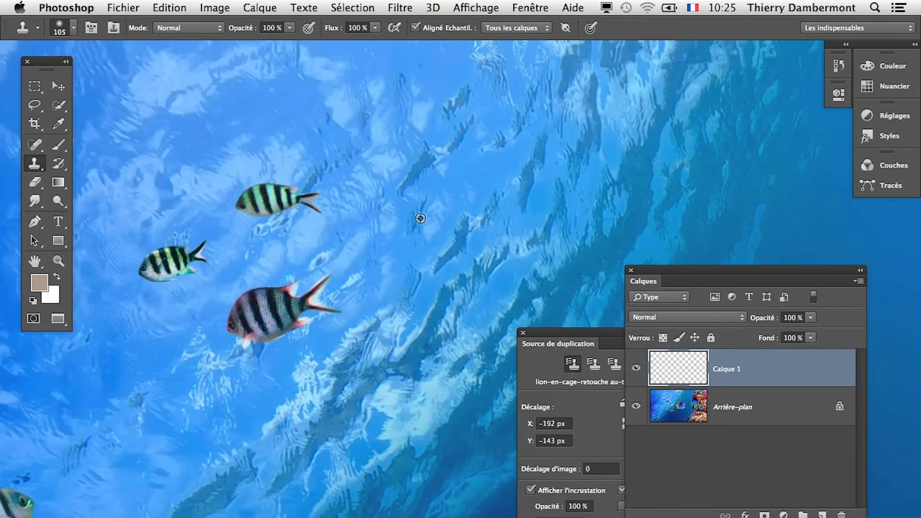
pyautogui.keyDown('alt'); pyautogui.click(420, 219); pyautogui.keyUp('alt')
pyautogui.moveTo(333, 290)
pyautogui.mouseDown()
pyautogui.moveTo(294, 300)
pyautogui.moveTo(235, 345)
pyautogui.moveTo(231, 335)
pyautogui.moveTo(304, 298)
pyautogui.moveTo(248, 316)
pyautogui.moveTo(280, 296)
pyautogui.mouseUp()
# Step: Sample other water areas and clone them over the two remaining small striped fish near the surface
pyautogui.keyDown('alt'); pyautogui.click(165, 397); pyautogui.keyUp('alt')
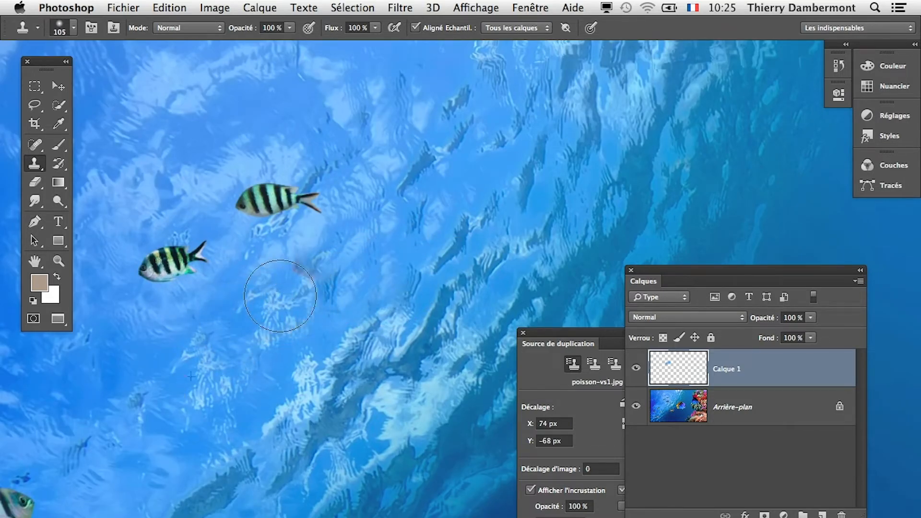
pyautogui.keyDown('alt'); pyautogui.click(432, 123); pyautogui.keyUp('alt')
pyautogui.moveTo(301, 199); pyautogui.dragTo(243, 202)
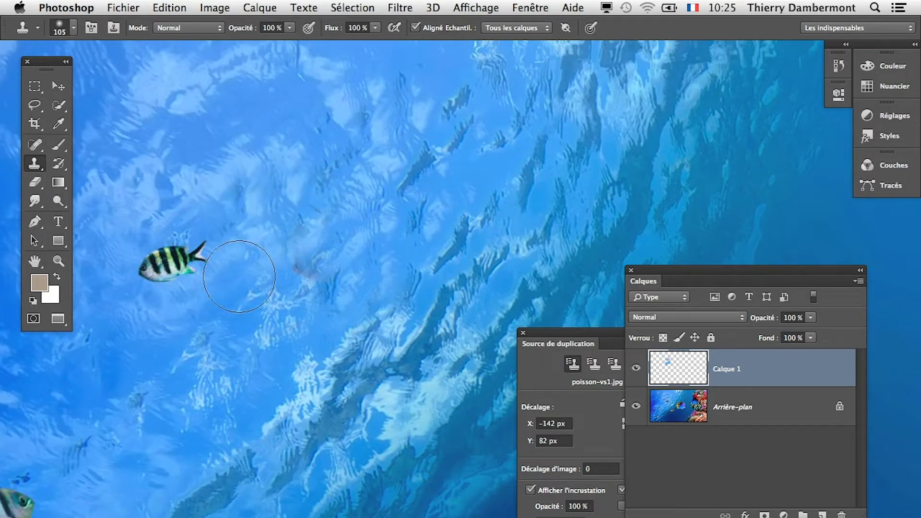
pyautogui.moveTo(149, 271); pyautogui.dragTo(169, 267)
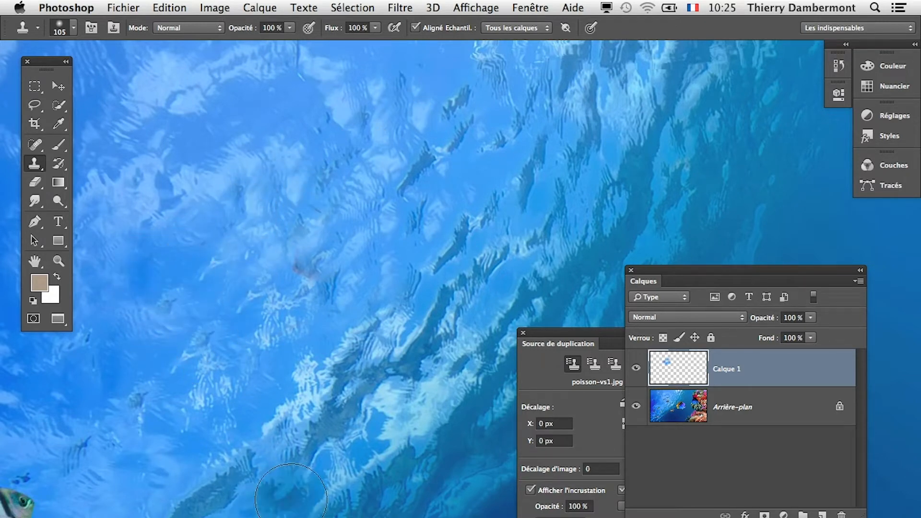
# Step: Clone water over the reddish fish remnant, and delete the Calque 1 retouching layer
pyautogui.moveTo(307, 494)
pyautogui.mouseDown()
pyautogui.moveTo(353, 456)
pyautogui.moveTo(397, 370)
pyautogui.mouseUp()
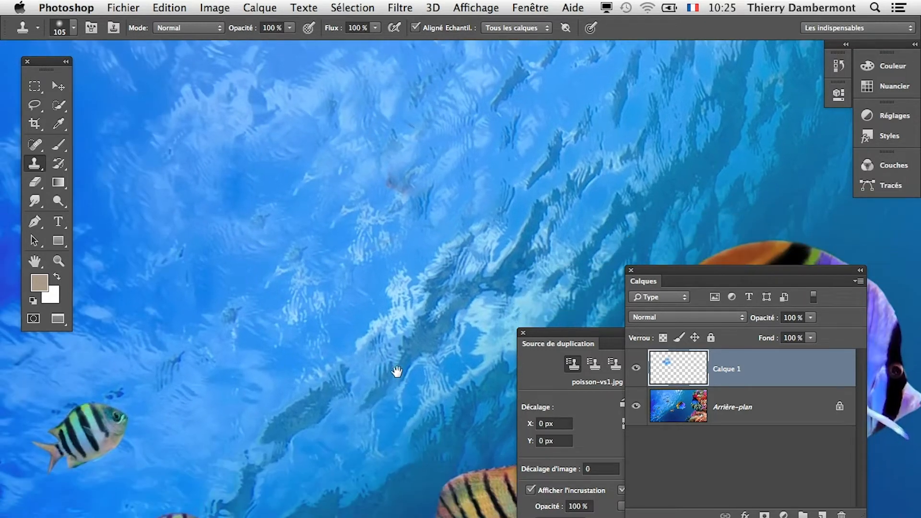
pyautogui.click(392, 186)
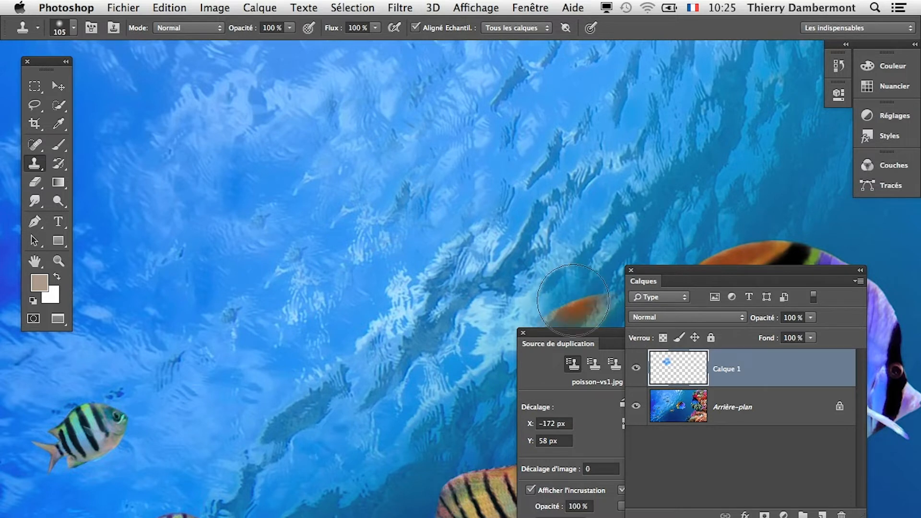
pyautogui.moveTo(758, 374)
pyautogui.mouseDown()
pyautogui.moveTo(845, 491)
pyautogui.moveTo(841, 514)
pyautogui.mouseUp()
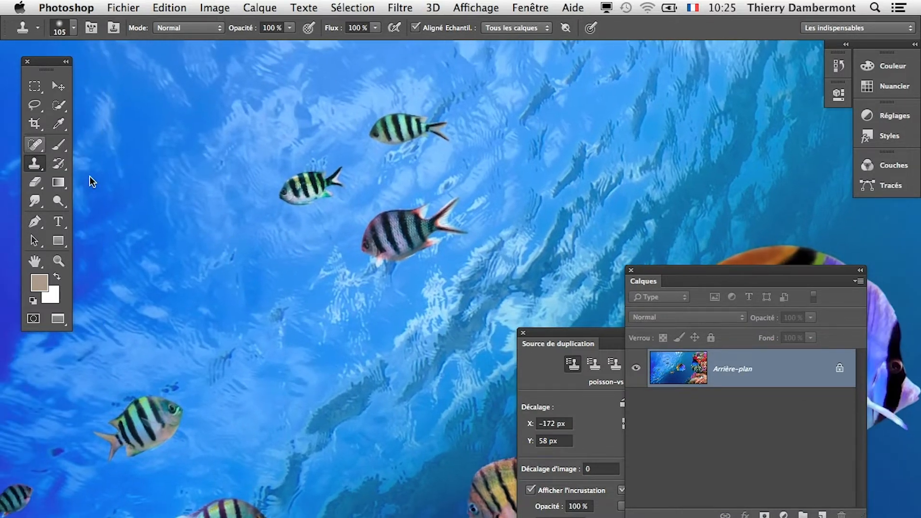
# Step: Draw a freehand lasso selection with a loose margin around the largest striped fish of the upper group
pyautogui.click(34, 105)
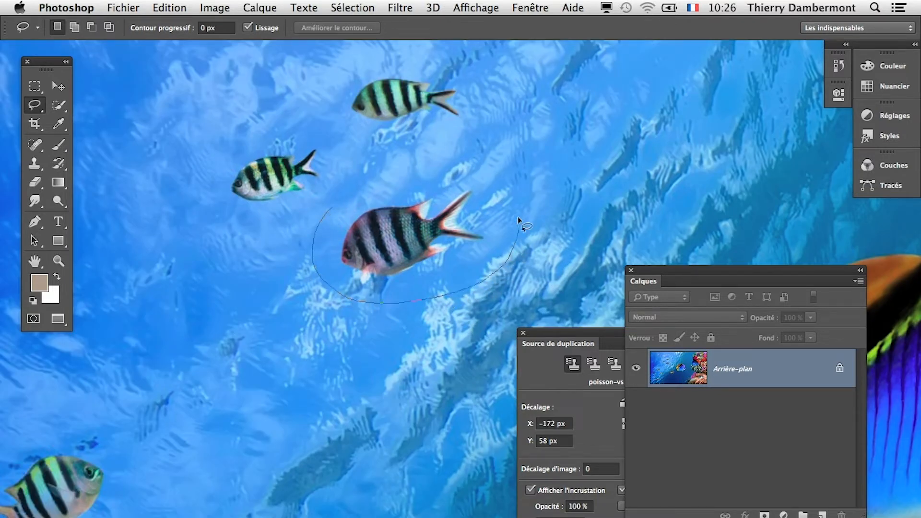
pyautogui.moveTo(338, 200); pyautogui.dragTo(336, 202)
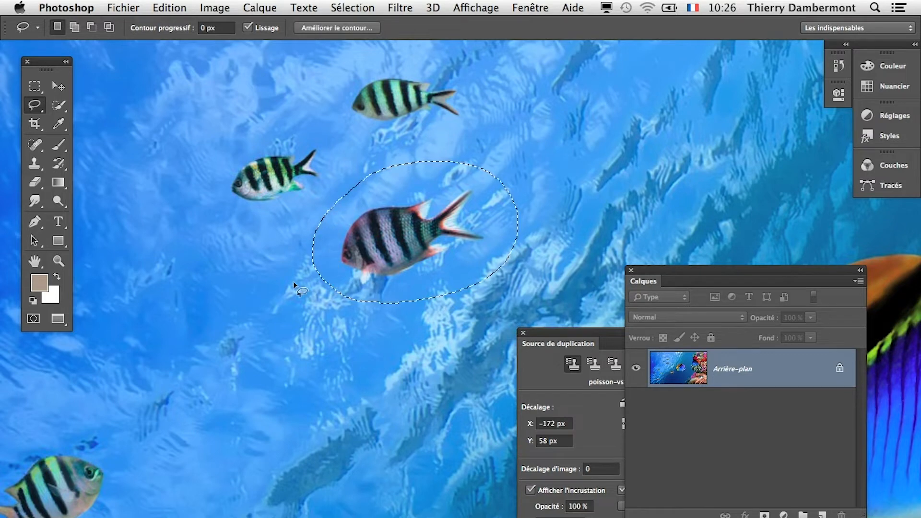
# Step: Fill the selected fish area with "Contenu pris en compte" and deselect it
pyautogui.click(180, 5)
pyautogui.click(192, 240)
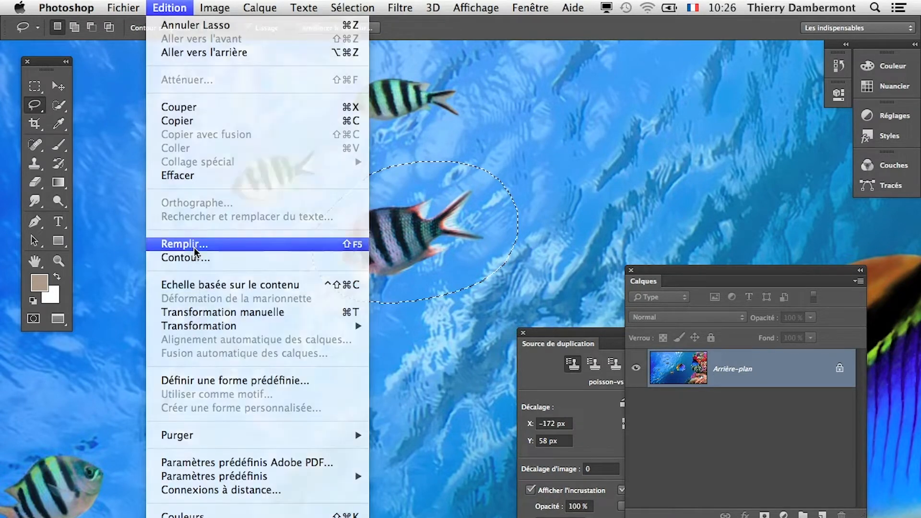
pyautogui.moveTo(403, 264); pyautogui.dragTo(619, 84)
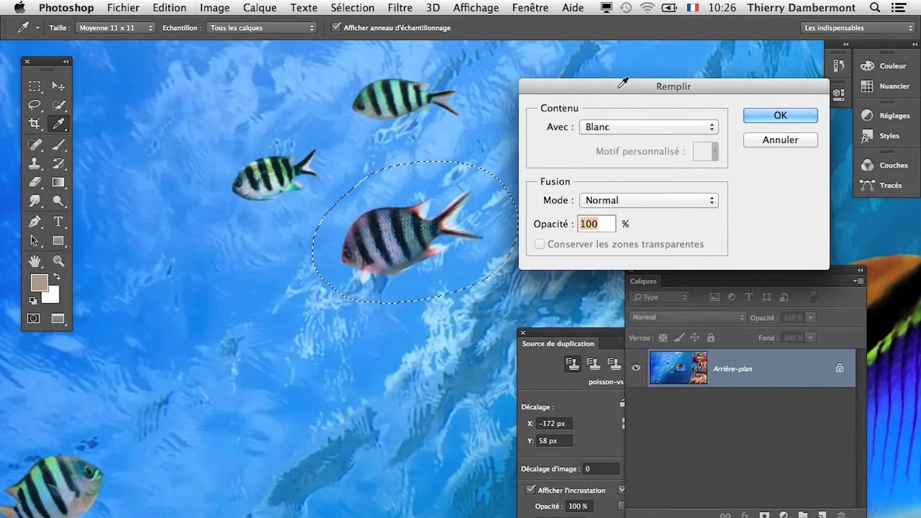
pyautogui.click(619, 127)
pyautogui.click(629, 52)
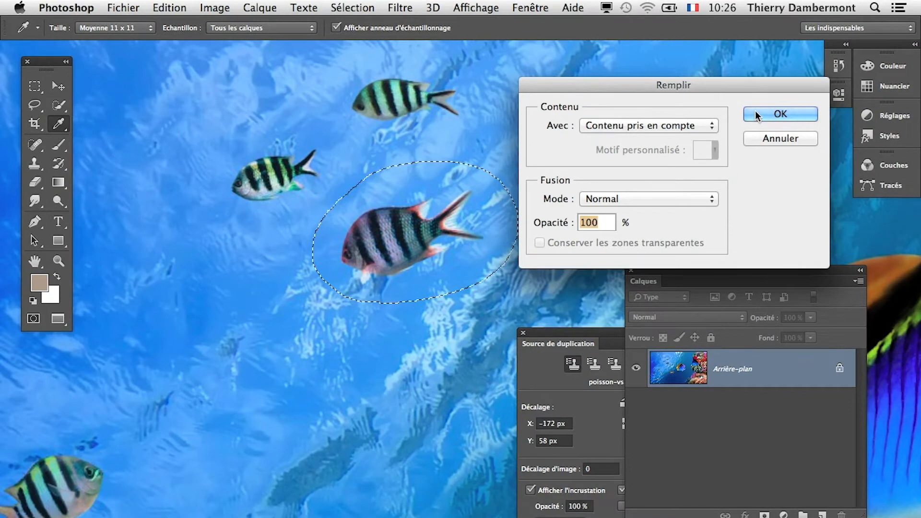
pyautogui.click(780, 114)
pyautogui.press('l')
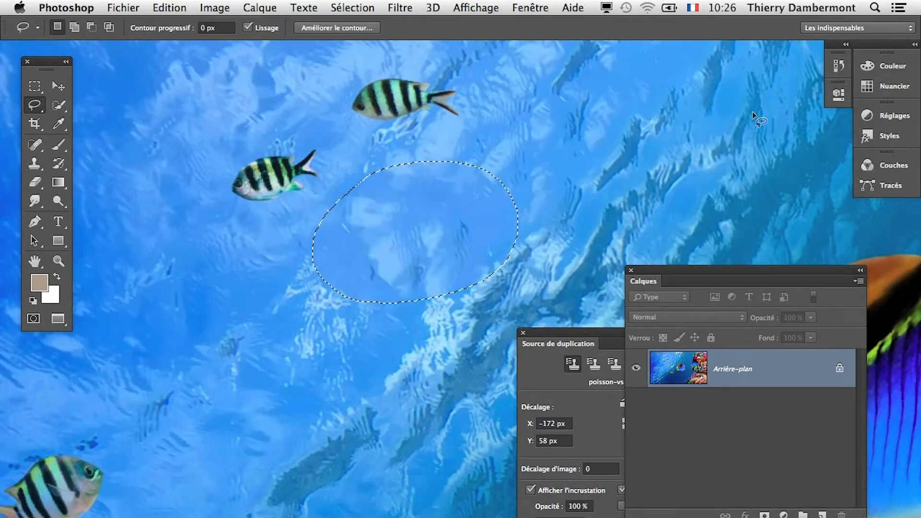
pyautogui.click(618, 148)
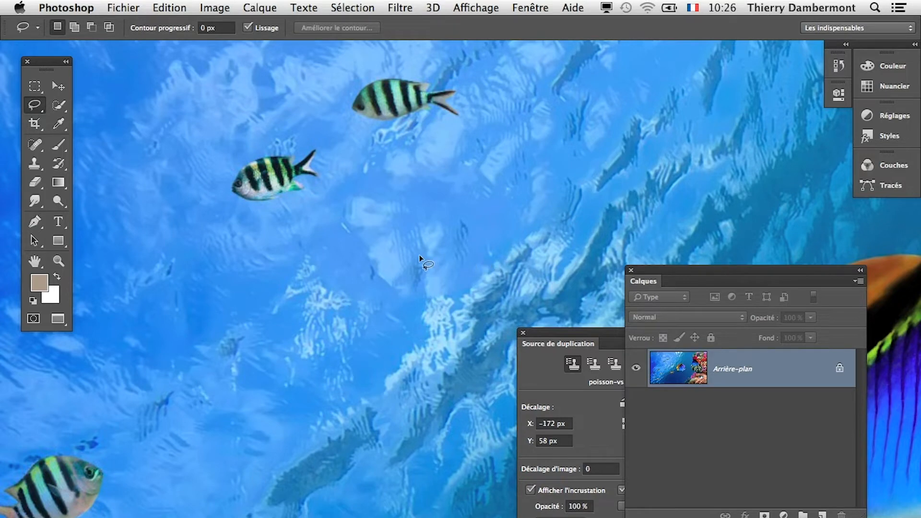
# Step: Examine the filled area up close, and undo both the deselection and the content-aware fill
pyautogui.scroll(2, 419, 254)
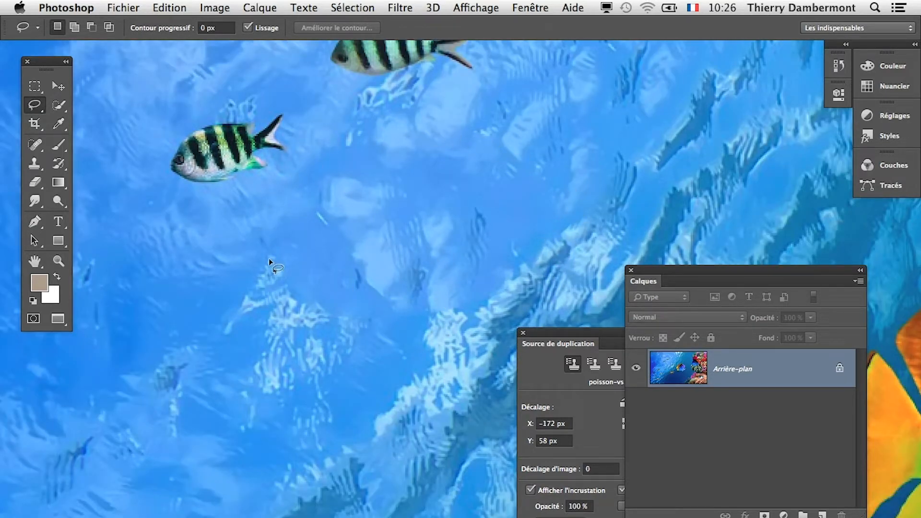
pyautogui.click(169, 8)
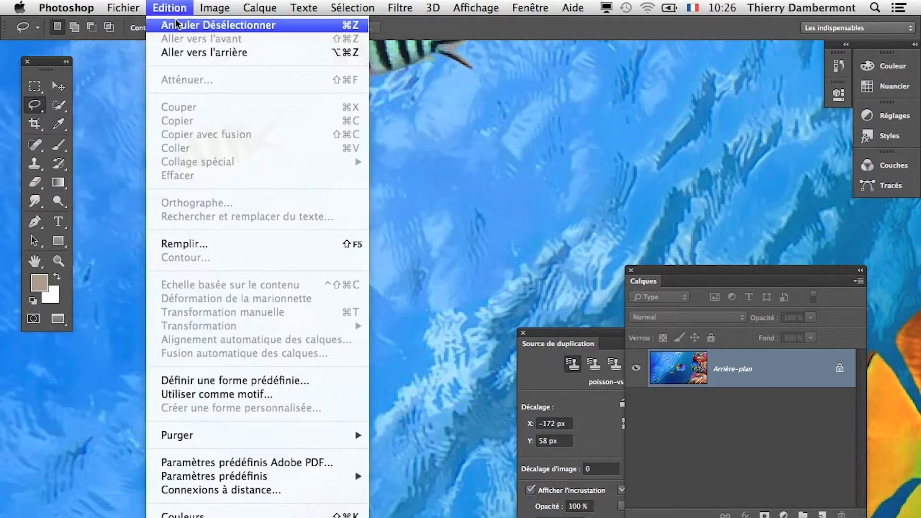
pyautogui.click(187, 56)
pyautogui.click(172, 8)
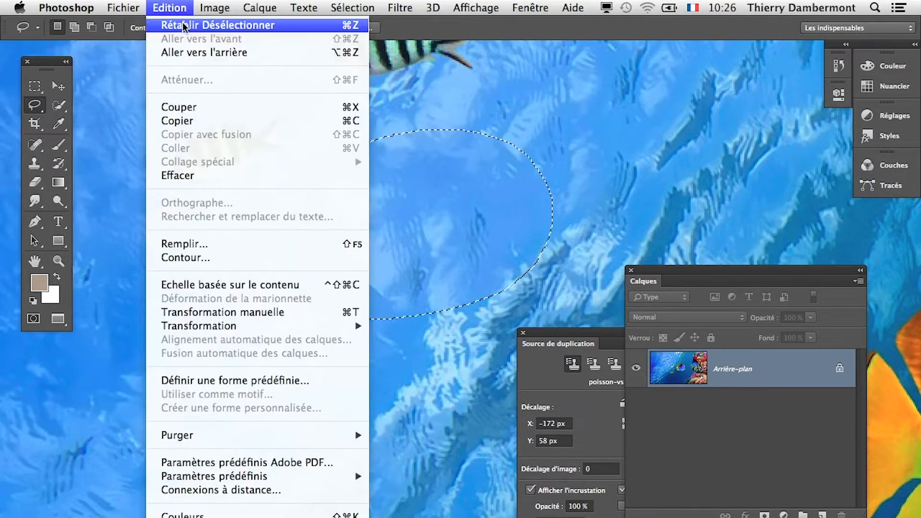
pyautogui.click(189, 51)
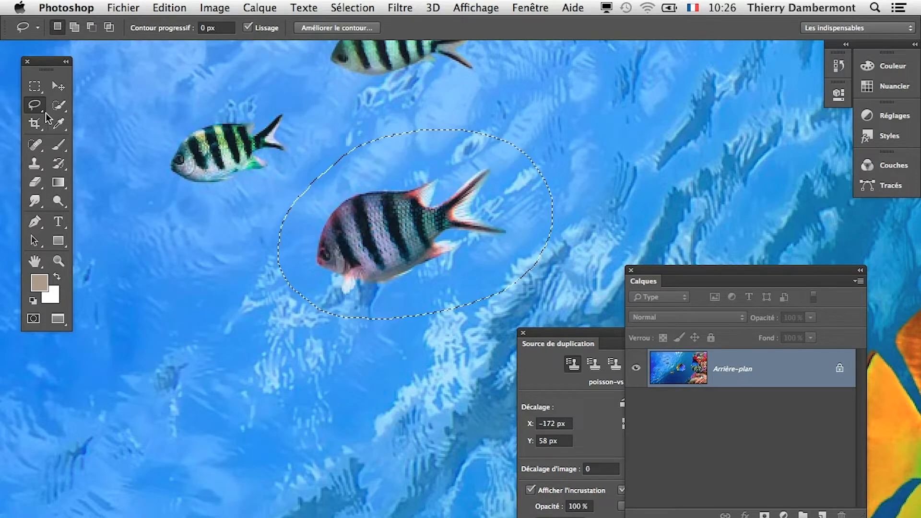
# Step: Reposition the tool palette and show the fish selection as a Quick Mask
pyautogui.moveTo(51, 61); pyautogui.dragTo(83, 84)
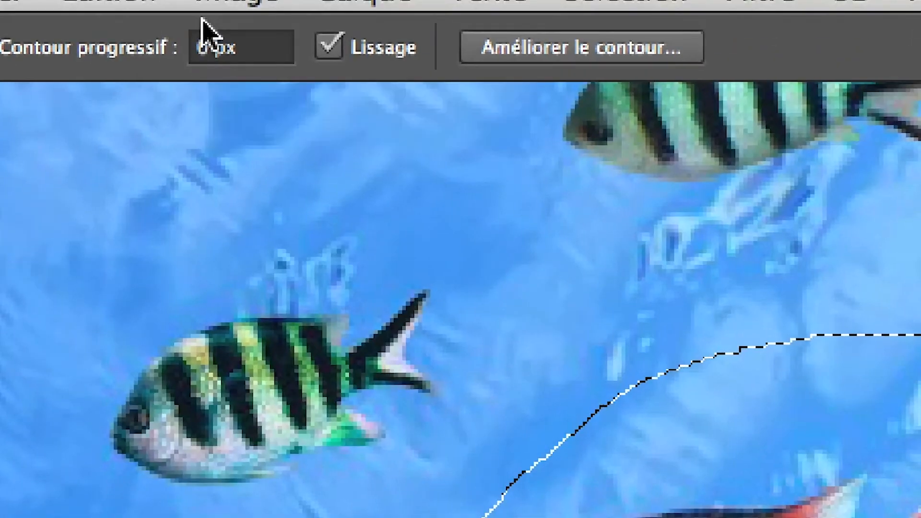
pyautogui.doubleClick(206, 19)
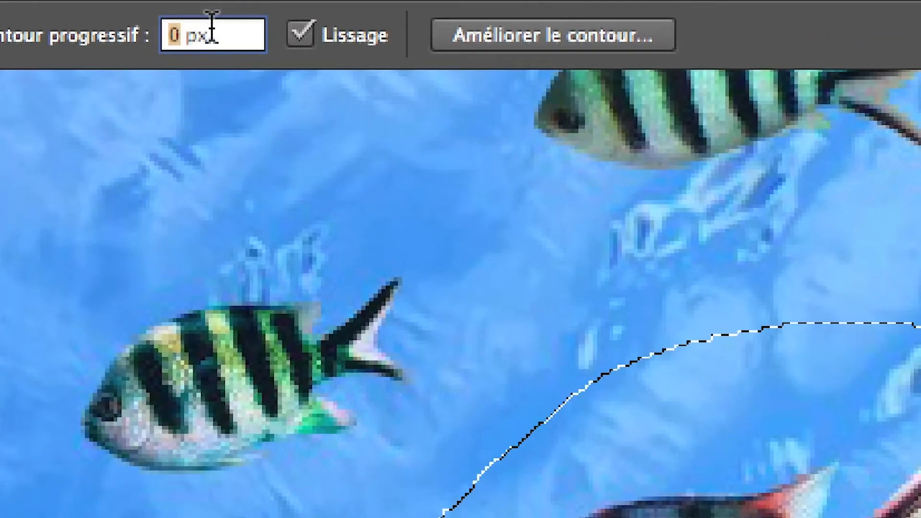
pyautogui.click(212, 32)
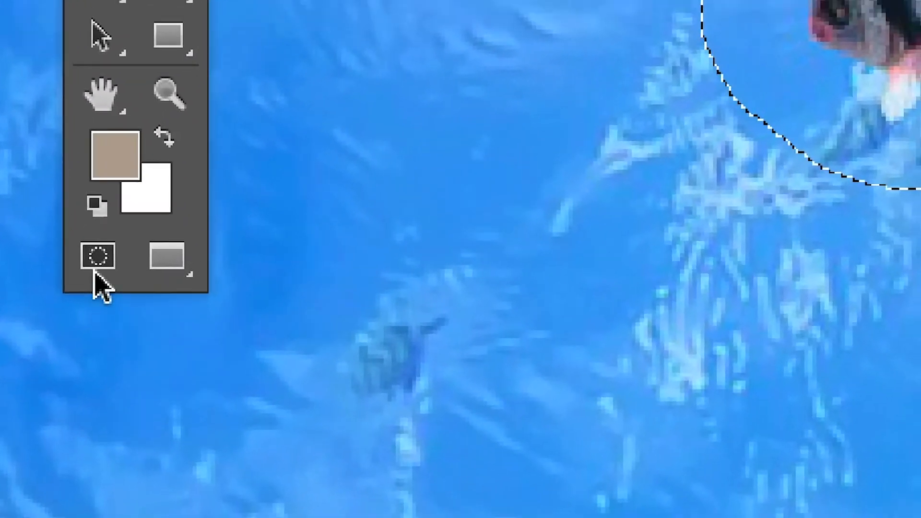
pyautogui.click(115, 345)
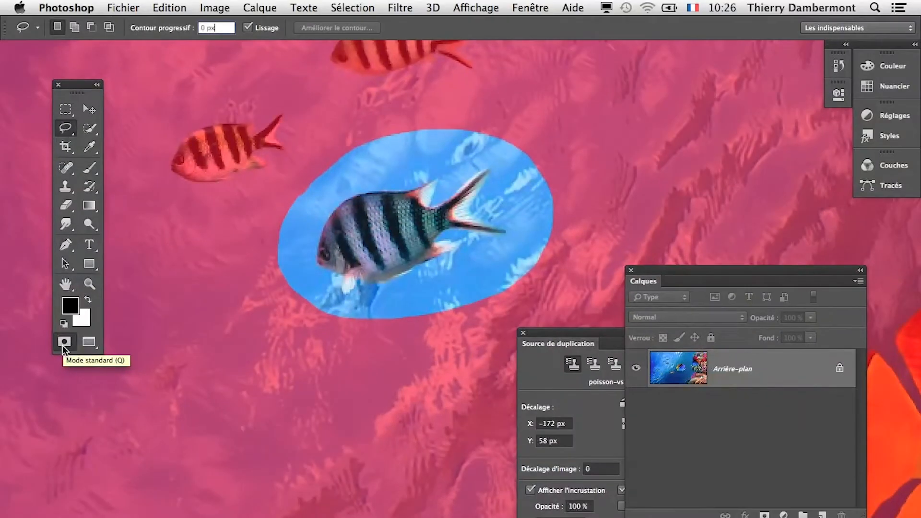
# Step: Soften the Quick Mask edge with a Gaussian blur of about 3.7 pixels and convert the mask back to a selection
pyautogui.click(401, 9)
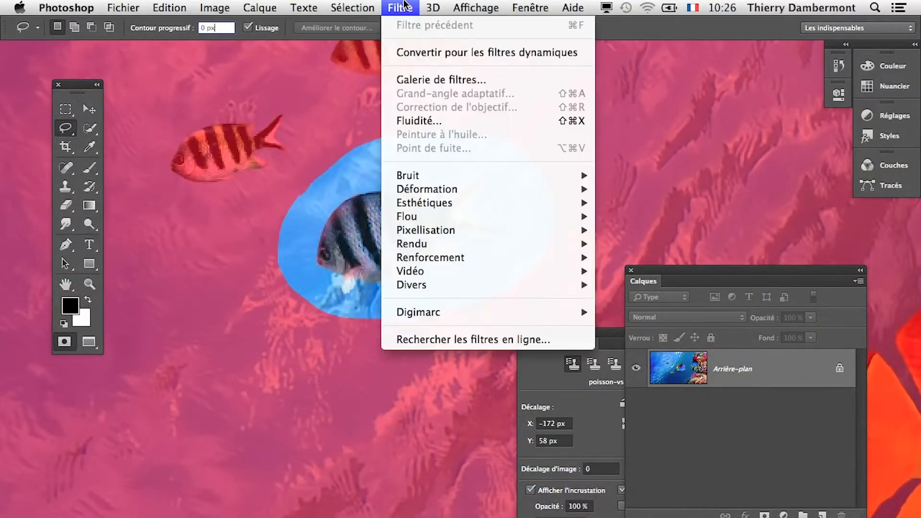
pyautogui.moveTo(445, 206)
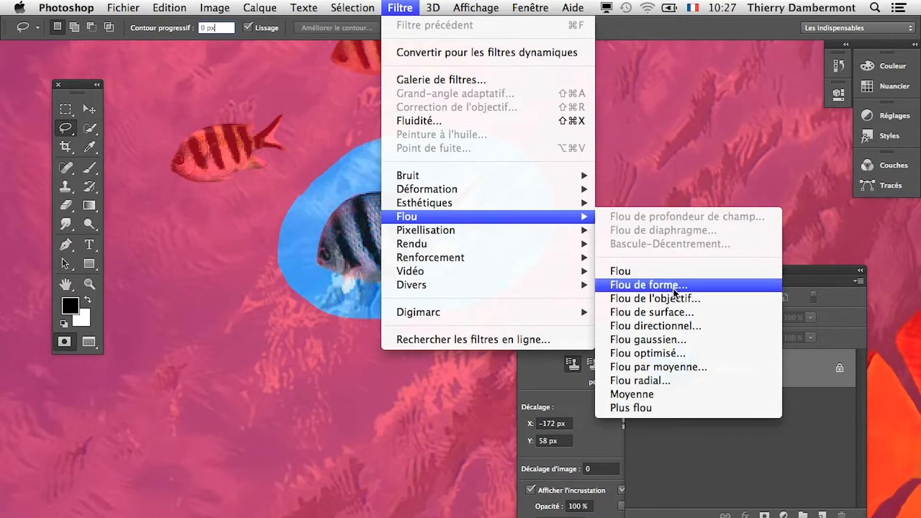
pyautogui.click(686, 341)
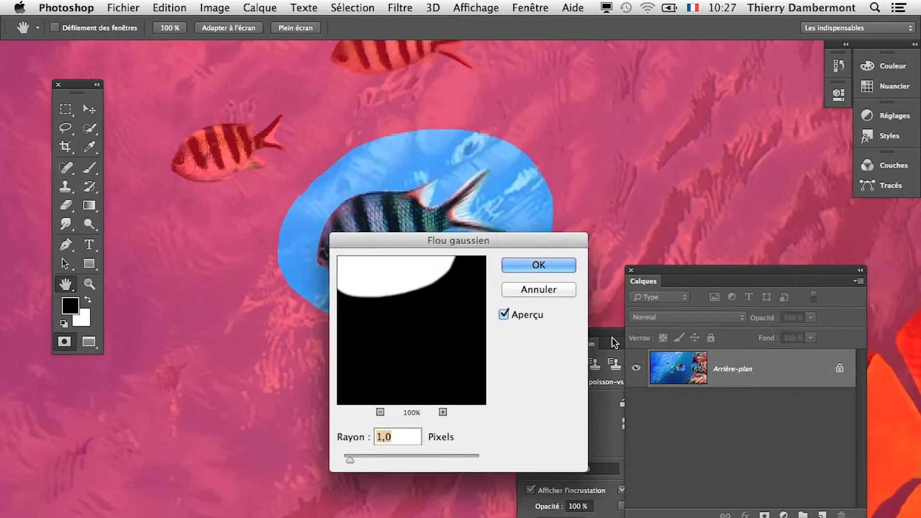
pyautogui.moveTo(440, 242); pyautogui.dragTo(705, 113)
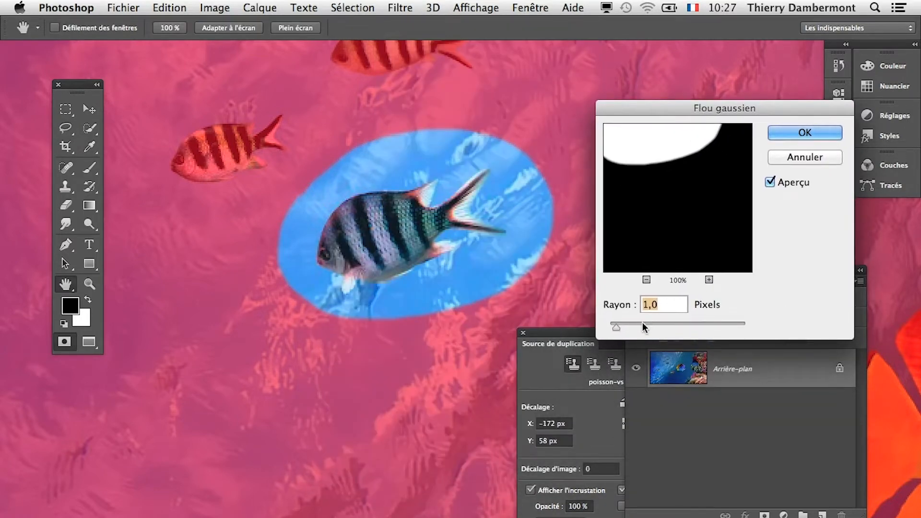
pyautogui.moveTo(619, 328); pyautogui.dragTo(636, 330)
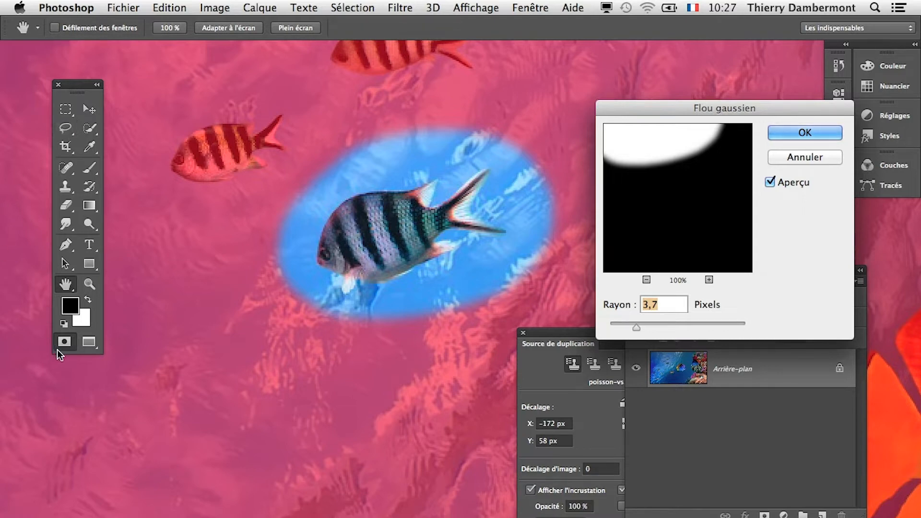
pyautogui.press('alt')
pyautogui.moveTo(637, 326); pyautogui.dragTo(635, 326)
pyautogui.click(783, 136)
pyautogui.press('l')
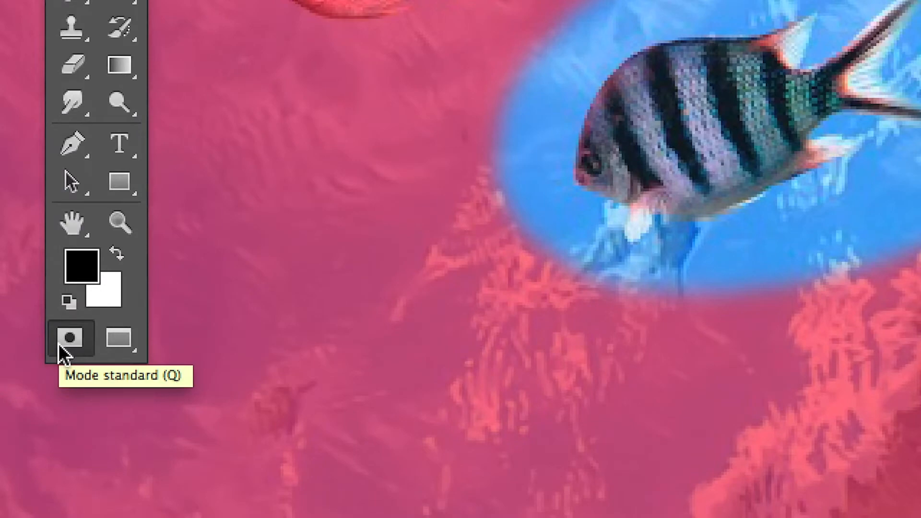
pyautogui.click(60, 346)
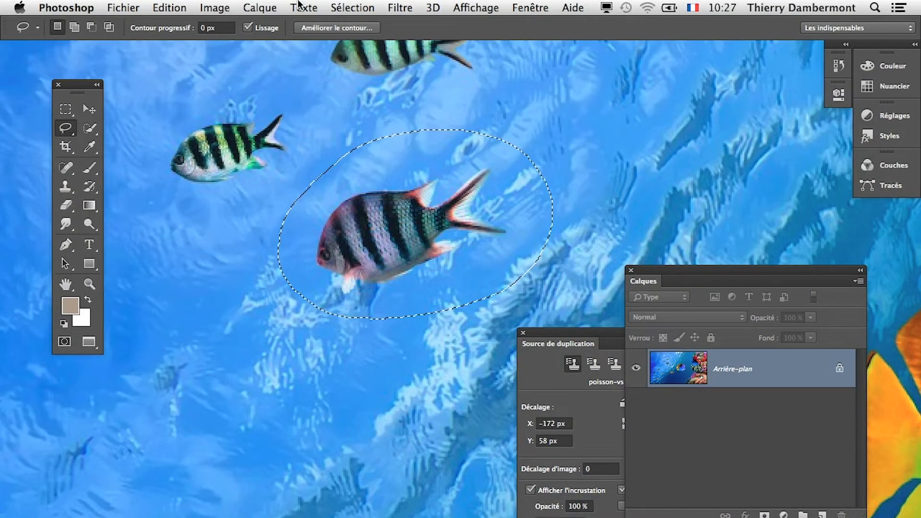
# Step: Fill the softened selection around the large striped fish with "Contenu pris en compte" and deselect it
pyautogui.click(169, 7)
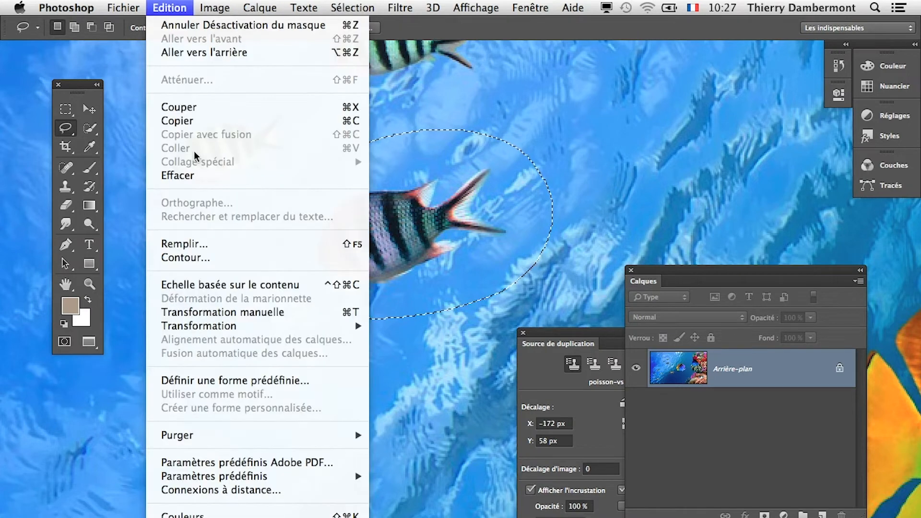
pyautogui.click(208, 246)
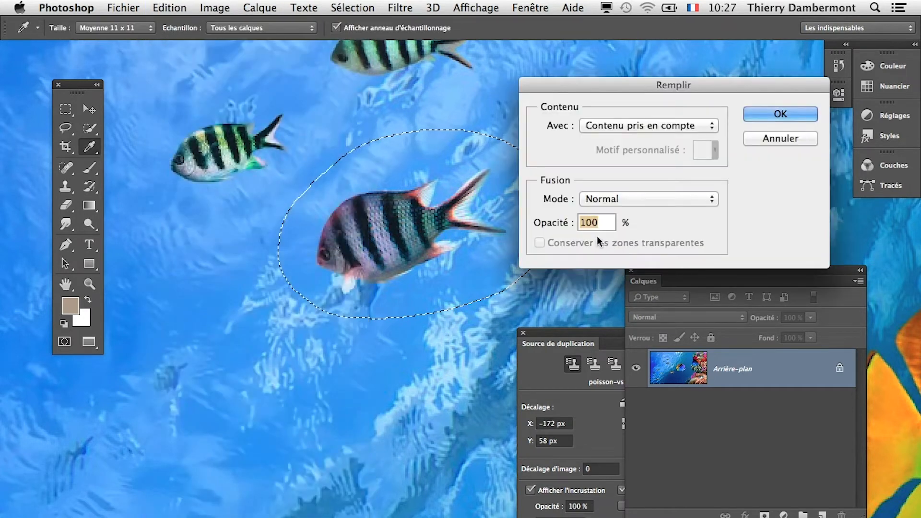
pyautogui.click(773, 115)
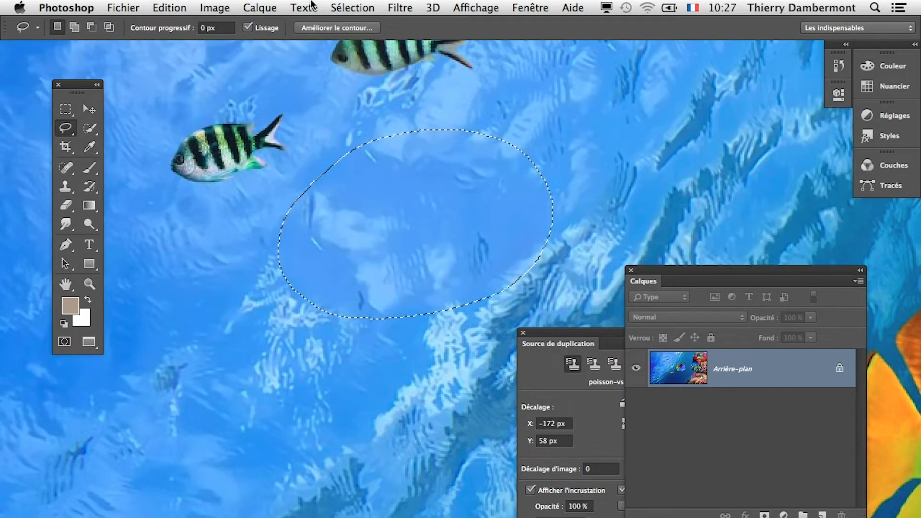
pyautogui.click(352, 8)
pyautogui.click(359, 37)
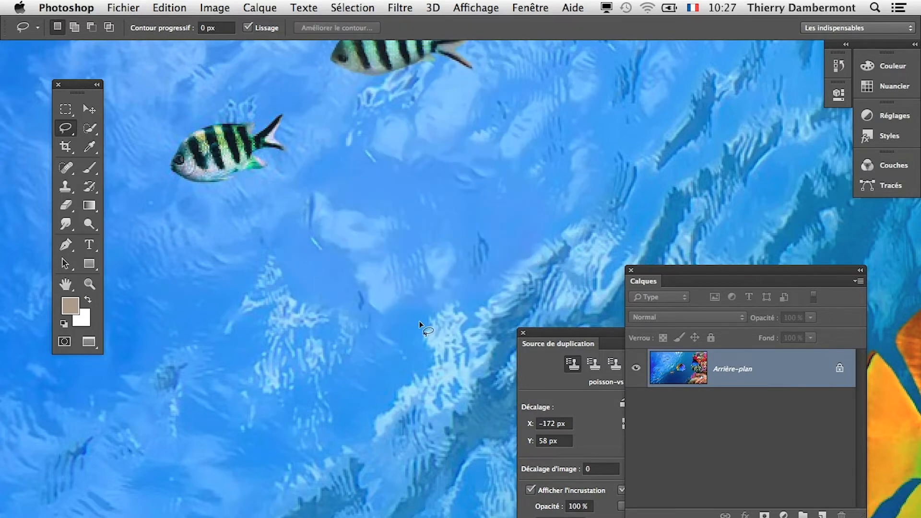
# Step: Draw one lasso selection around the two remaining upper striped fish, fill it with "Contenu pris en compte" and deselect
pyautogui.scroll(1, 416, 316)
pyautogui.scroll(-2, 415, 317)
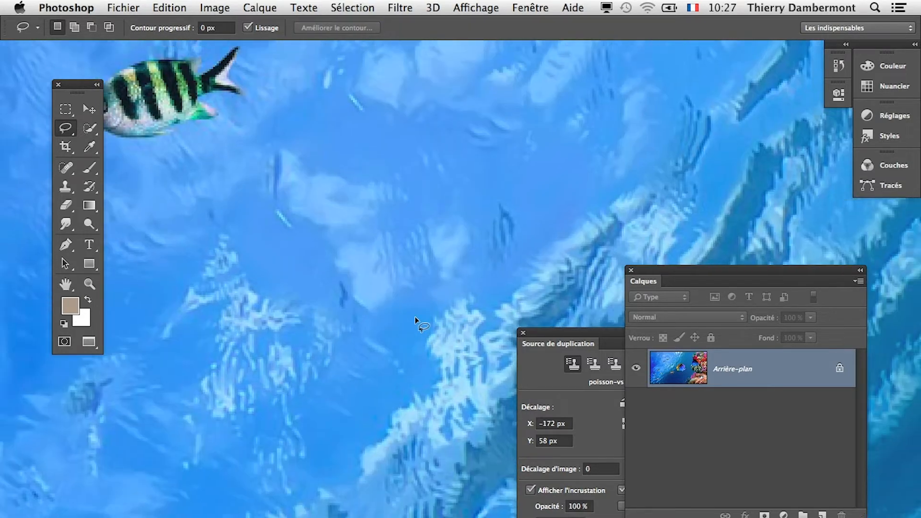
pyautogui.scroll(-1, 413, 317)
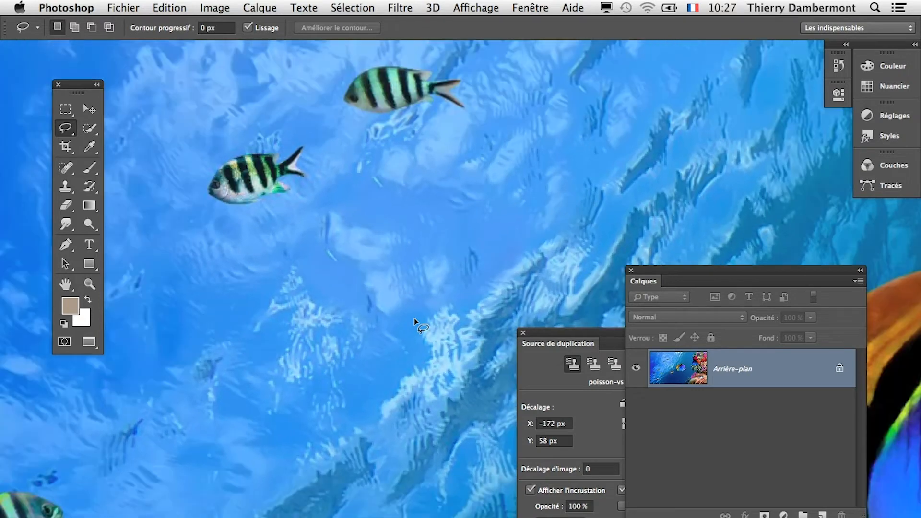
pyautogui.scroll(-1, 459, 279)
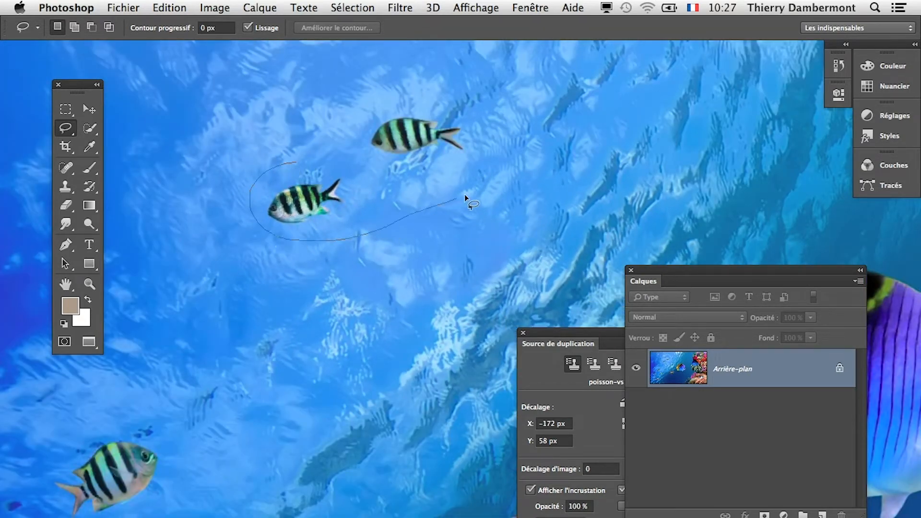
pyautogui.moveTo(300, 150); pyautogui.dragTo(300, 151)
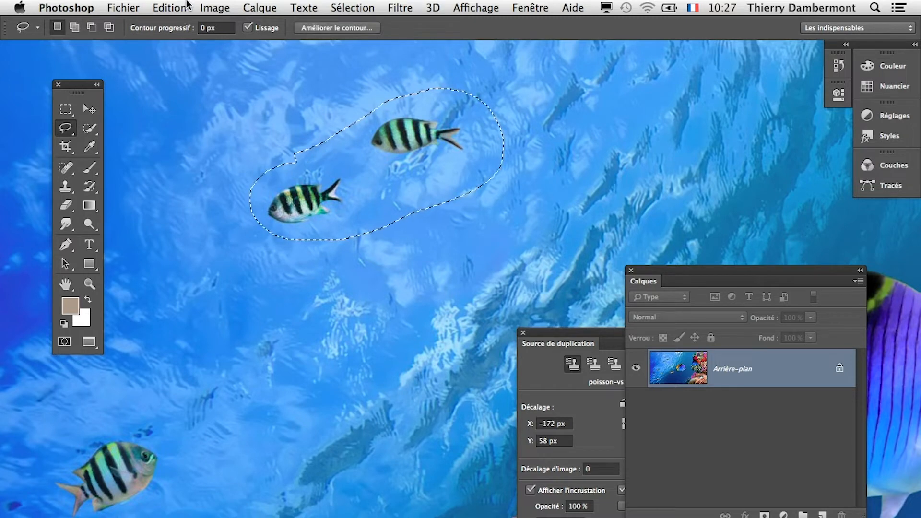
pyautogui.press('BackSpace')
pyautogui.click(787, 114)
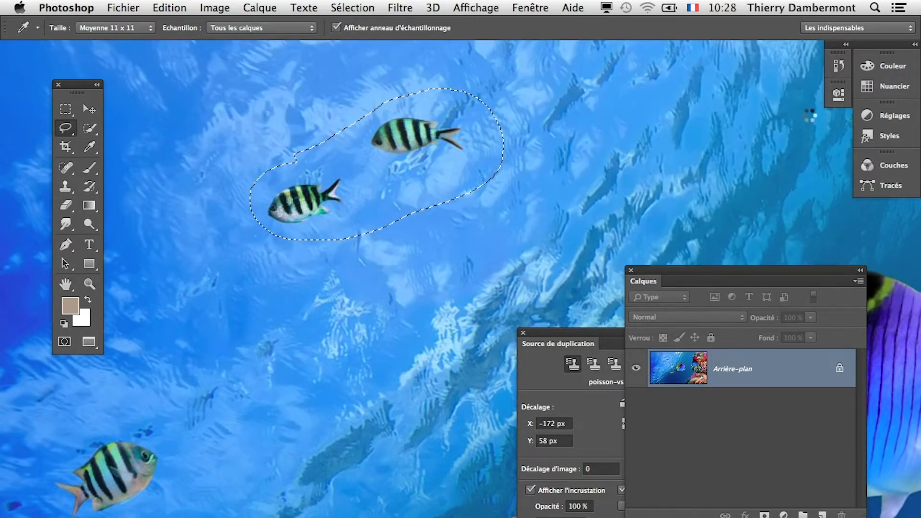
pyautogui.press('super+d')
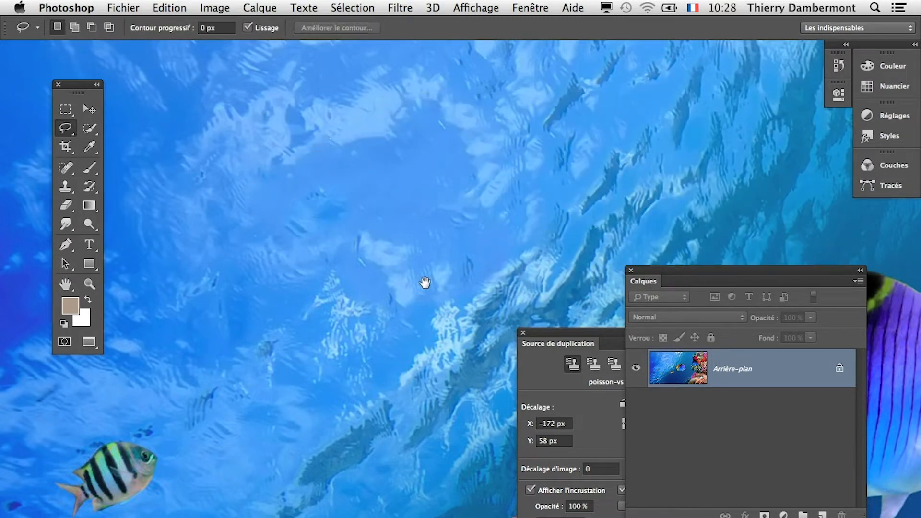
# Step: Lasso the largest striped fish of the lower group with a loose margin, fill it with "Contenu pris en compte" and deselect
pyautogui.moveTo(423, 282); pyautogui.dragTo(484, 180)
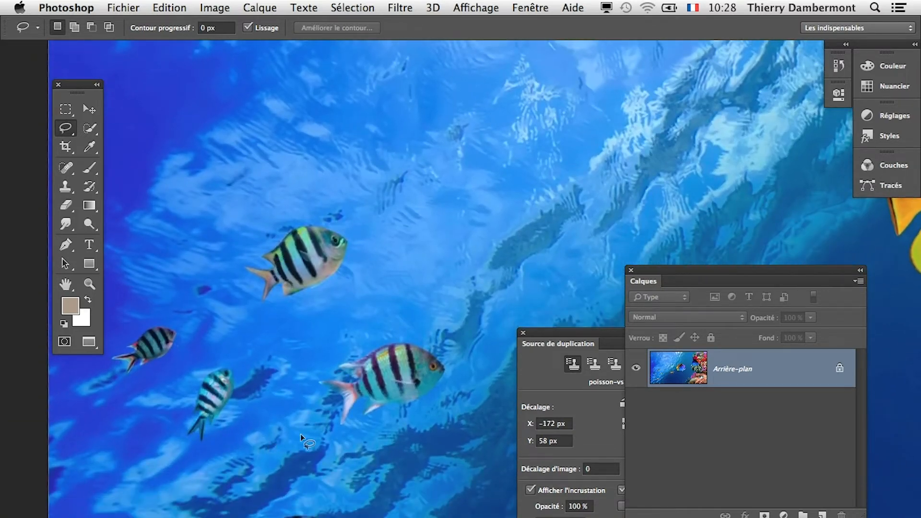
pyautogui.moveTo(291, 369)
pyautogui.mouseDown()
pyautogui.moveTo(357, 457)
pyautogui.moveTo(467, 413)
pyautogui.mouseUp()
pyautogui.moveTo(395, 306); pyautogui.dragTo(401, 302)
pyautogui.hotkey('shift', 'BackSpace')
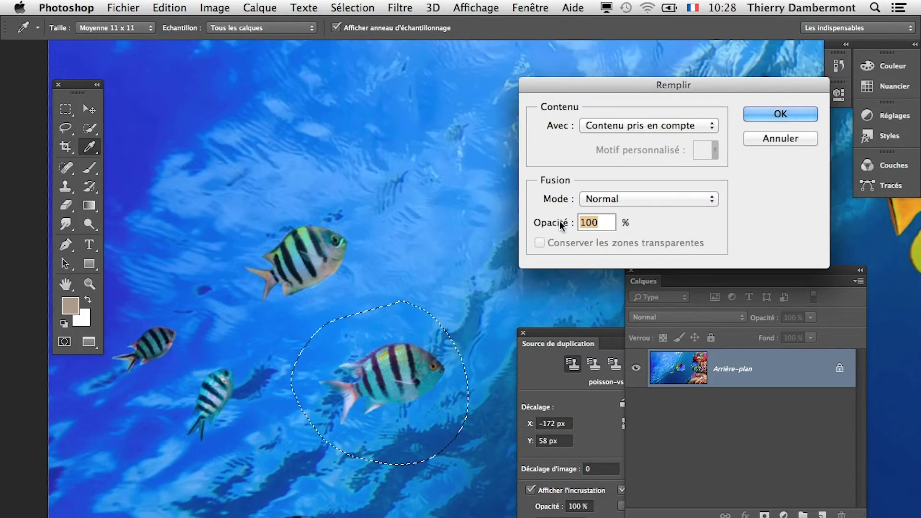
pyautogui.click(780, 113)
pyautogui.click(488, 234)
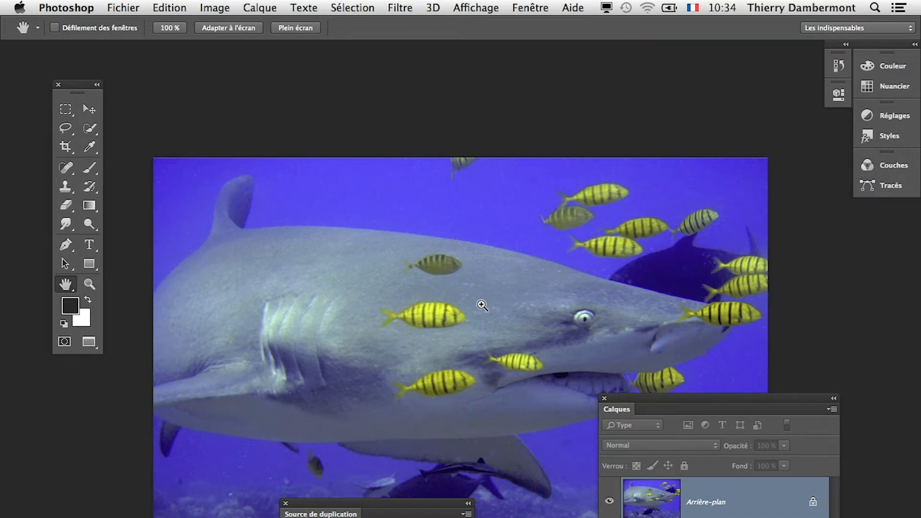
# Step: Add an empty layer to the shark photo and draw a loose lasso selection around the large yellow fish midway along the shark's body
pyautogui.moveTo(470, 336); pyautogui.dragTo(500, 334)
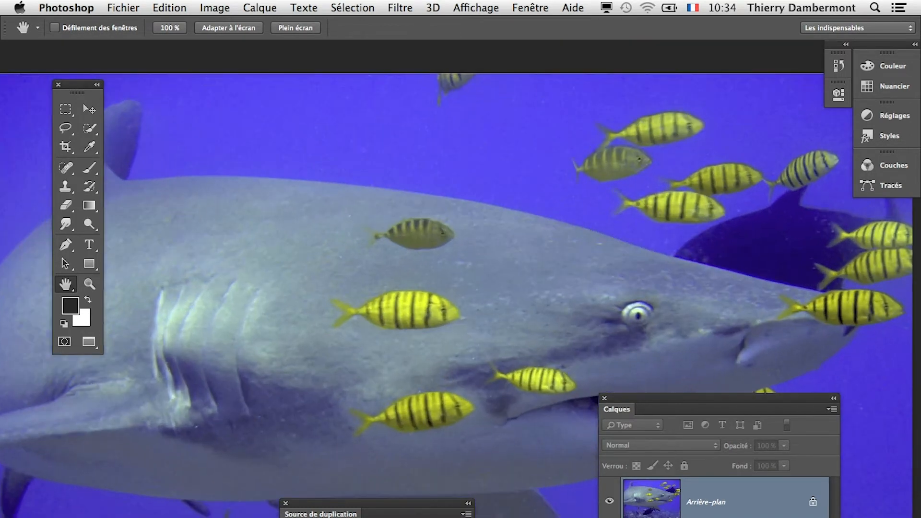
pyautogui.hotkey('ctrl', 'shift', 'alt', 'n')
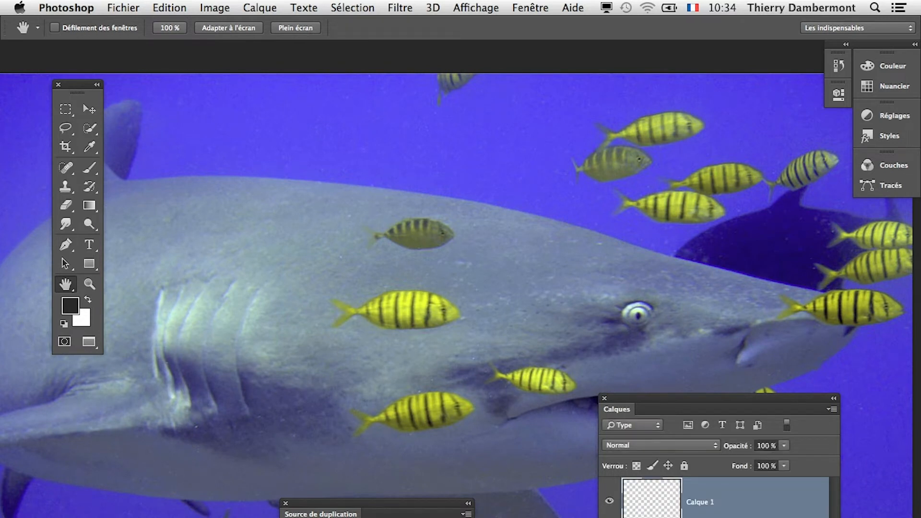
pyautogui.click(65, 127)
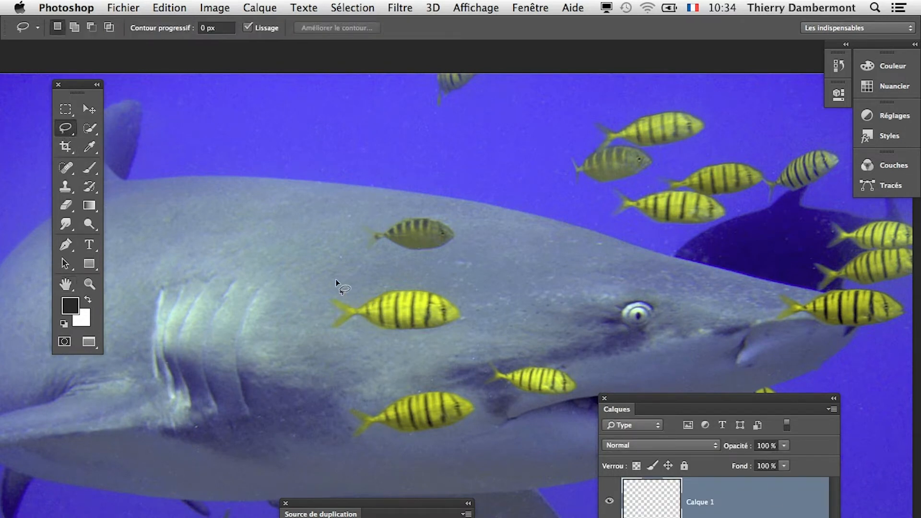
pyautogui.moveTo(355, 266); pyautogui.dragTo(356, 267)
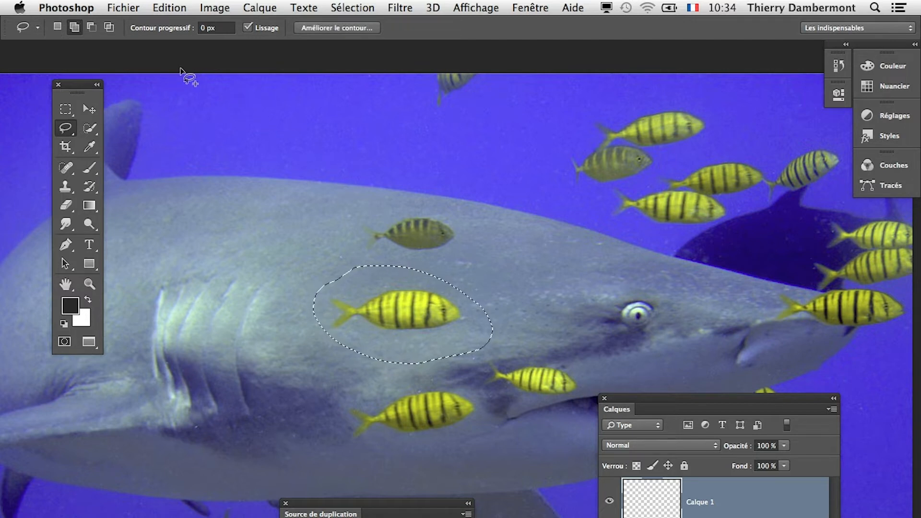
# Step: Try to fill the fish selection on the empty layer with "Contenu pris en compte" at 100 % opacity
pyautogui.hotkey('shift', 'BackSpace')
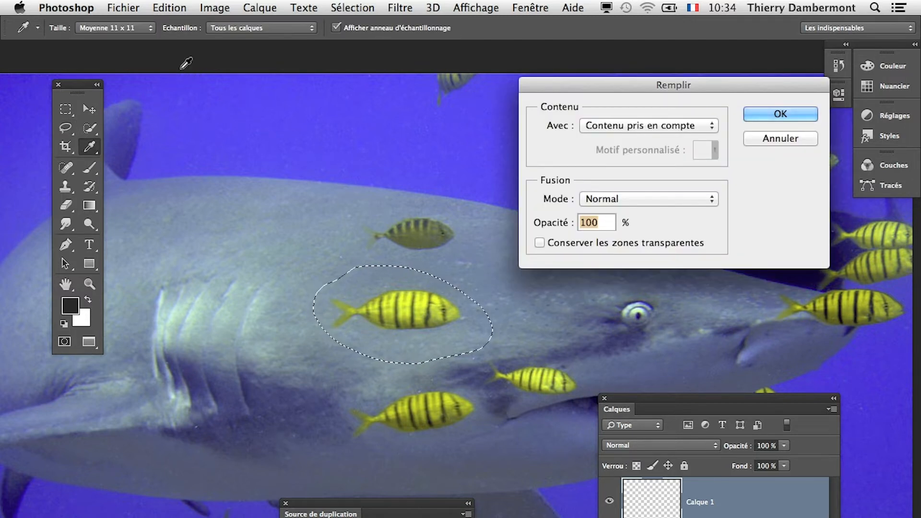
pyautogui.click(792, 113)
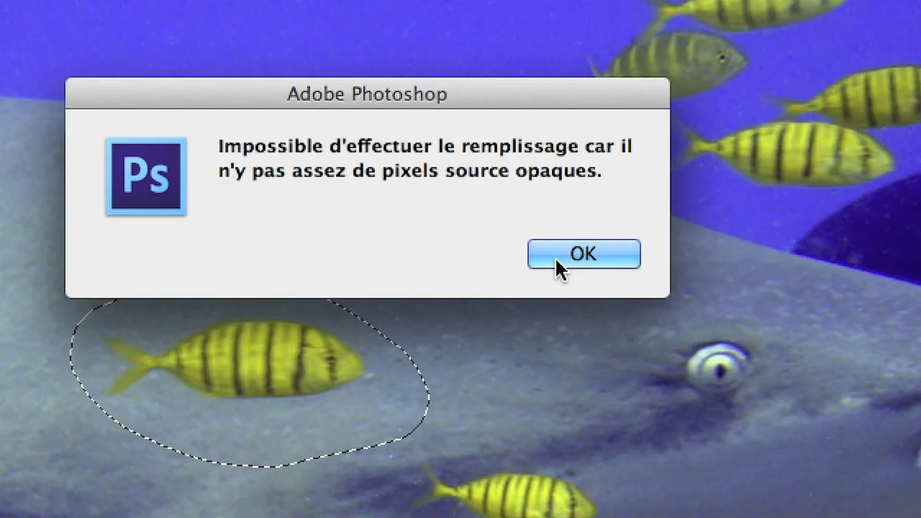
pyautogui.click(555, 258)
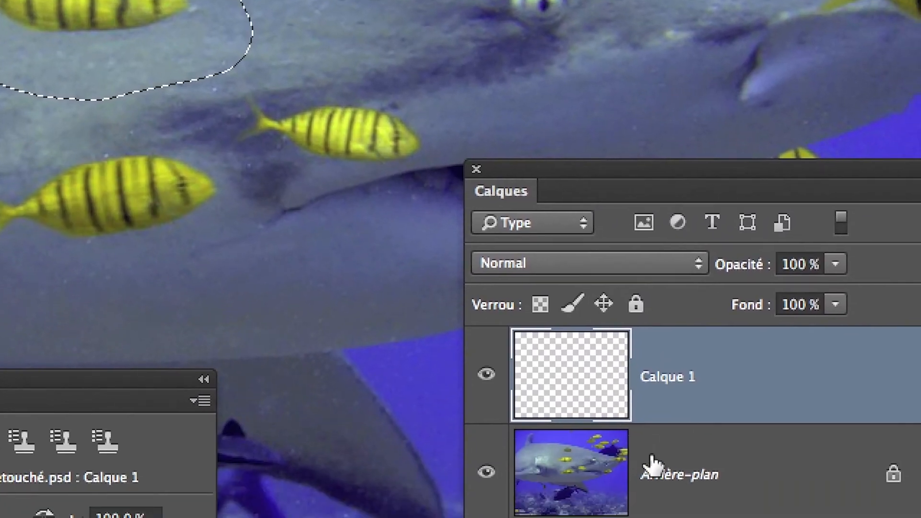
# Step: Delete the empty layer Calque 1 and duplicate the Arrière-plan layer, keeping the fish selection
pyautogui.click(652, 460)
pyautogui.moveTo(855, 376); pyautogui.dragTo(758, 517)
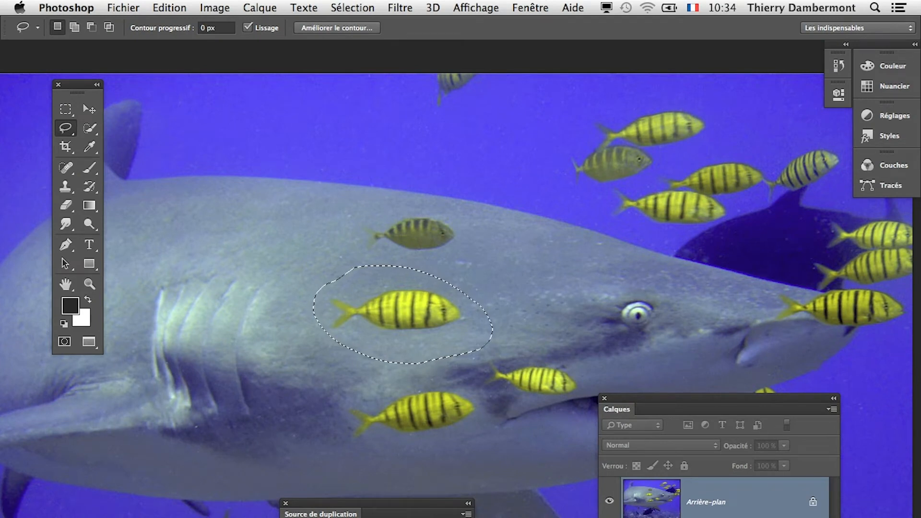
pyautogui.press('super+j')
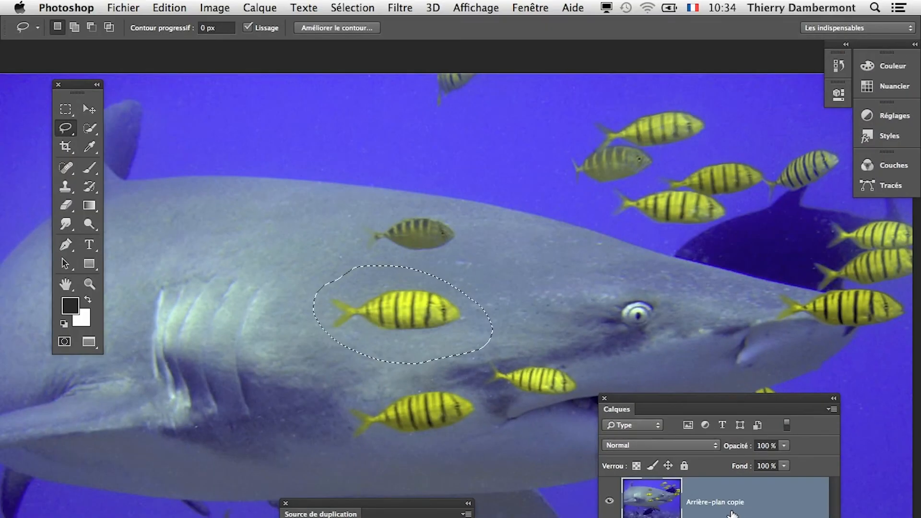
# Step: Fill the selected yellow fish on the duplicated background layer with "Contenu pris en compte" and deselect
pyautogui.hotkey('shift', 'BackSpace')
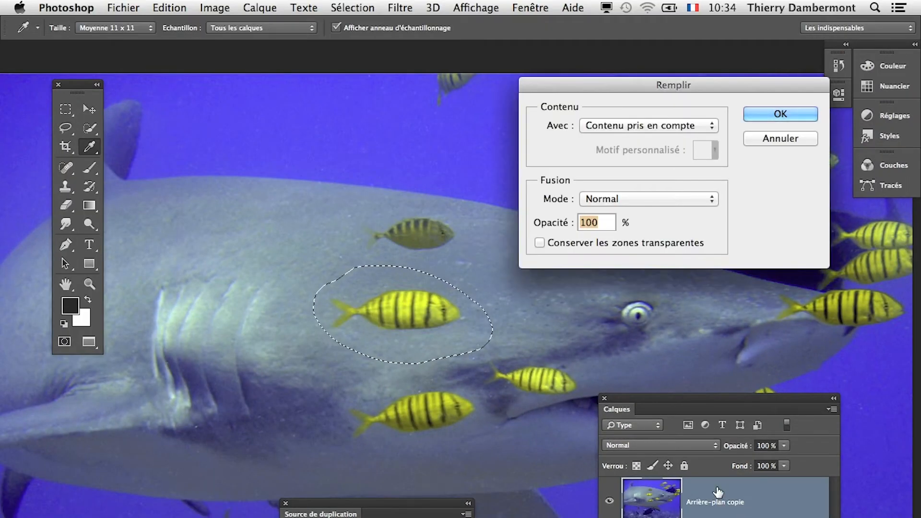
pyautogui.click(773, 115)
pyautogui.press('l')
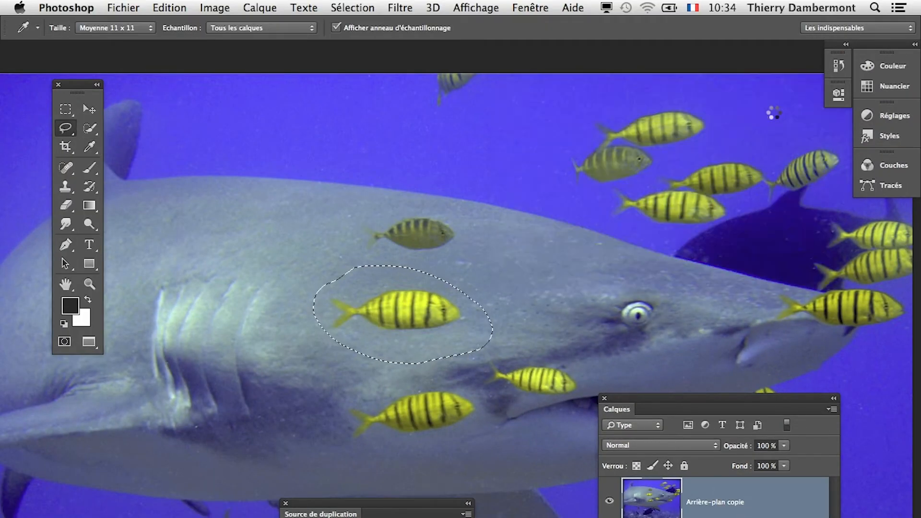
pyautogui.press('super+d')
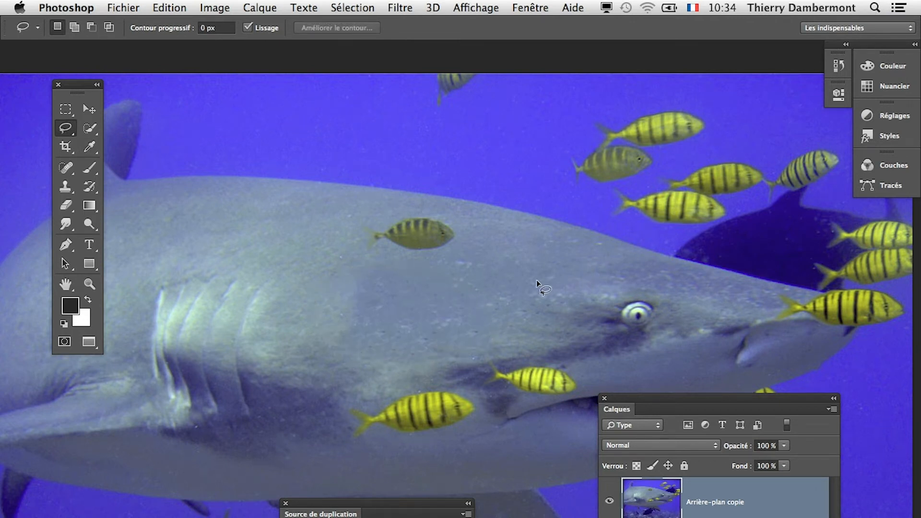
# Step: Lasso the darker fish on the shark's upper back, fill it with "Contenu pris en compte" and deselect
pyautogui.press('space')
pyautogui.moveTo(533, 281); pyautogui.dragTo(458, 315)
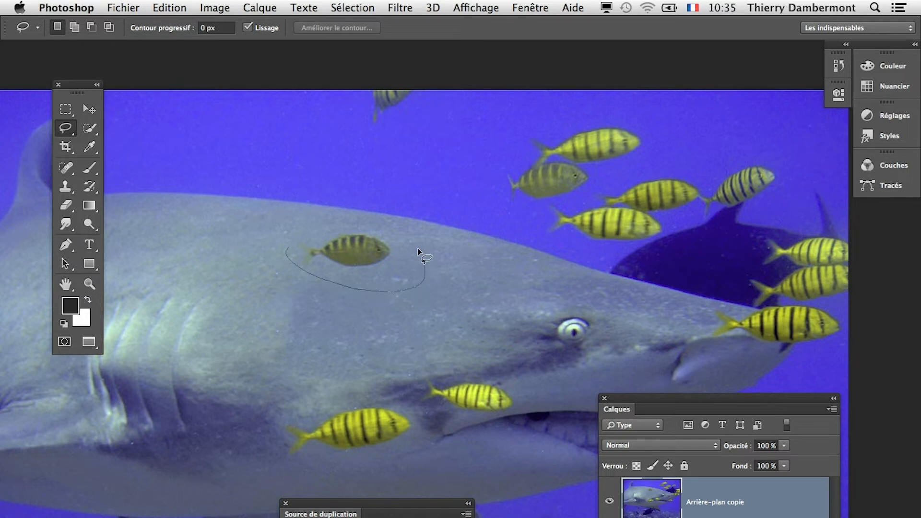
pyautogui.moveTo(341, 218); pyautogui.dragTo(318, 220)
pyautogui.hotkey('shift', 'BackSpace')
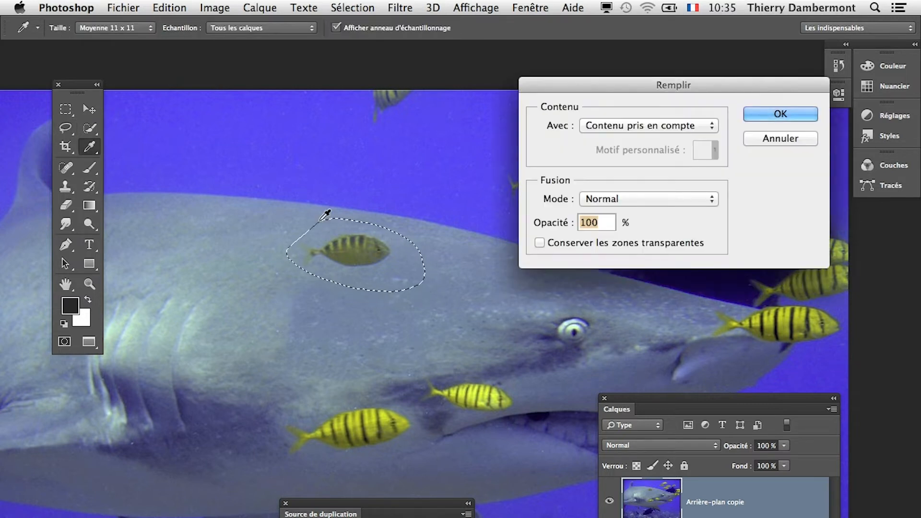
pyautogui.press('Return')
pyautogui.press('super+d')
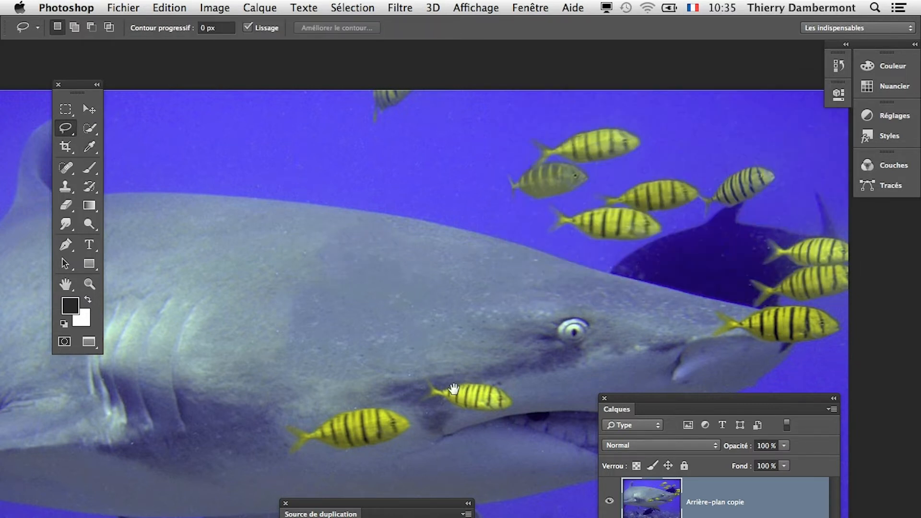
# Step: Lasso the larger yellow fish behind the corner of the shark's mouth, fill it with content-aware fill and deselect
pyautogui.moveTo(430, 350); pyautogui.dragTo(499, 220)
pyautogui.moveTo(649, 396); pyautogui.dragTo(657, 517)
pyautogui.moveTo(550, 381); pyautogui.dragTo(350, 402)
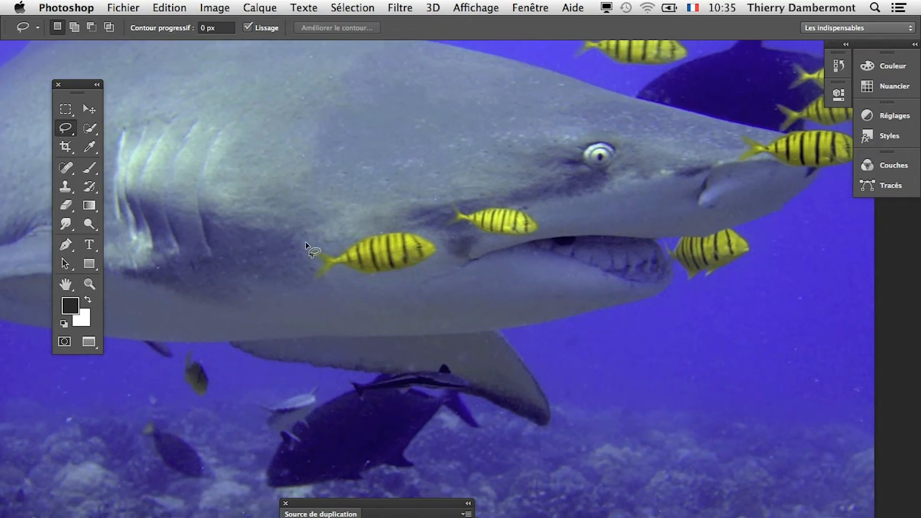
pyautogui.moveTo(289, 260)
pyautogui.mouseDown()
pyautogui.moveTo(355, 314)
pyautogui.moveTo(417, 304)
pyautogui.mouseUp()
pyautogui.moveTo(347, 194); pyautogui.dragTo(319, 206)
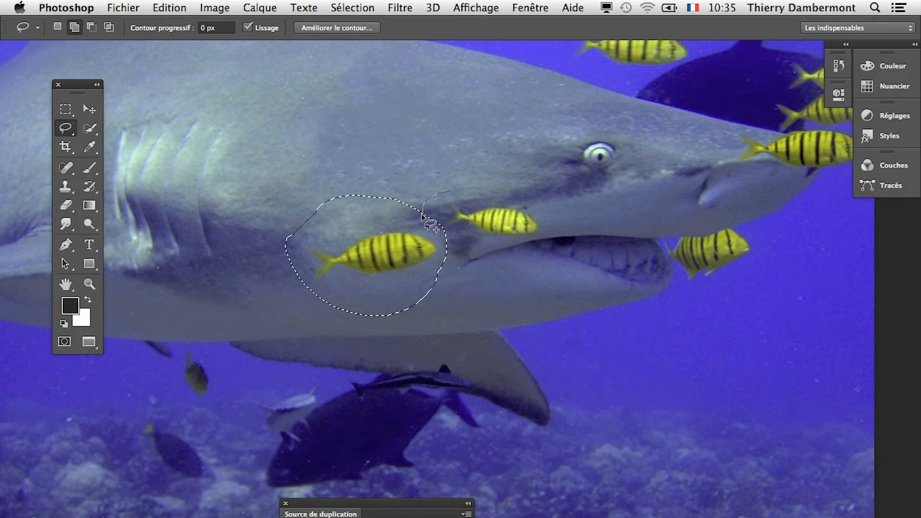
pyautogui.moveTo(422, 217); pyautogui.dragTo(457, 205)
pyautogui.moveTo(422, 179); pyautogui.dragTo(436, 189)
pyautogui.hotkey('shift', 'BackSpace')
pyautogui.press('Return')
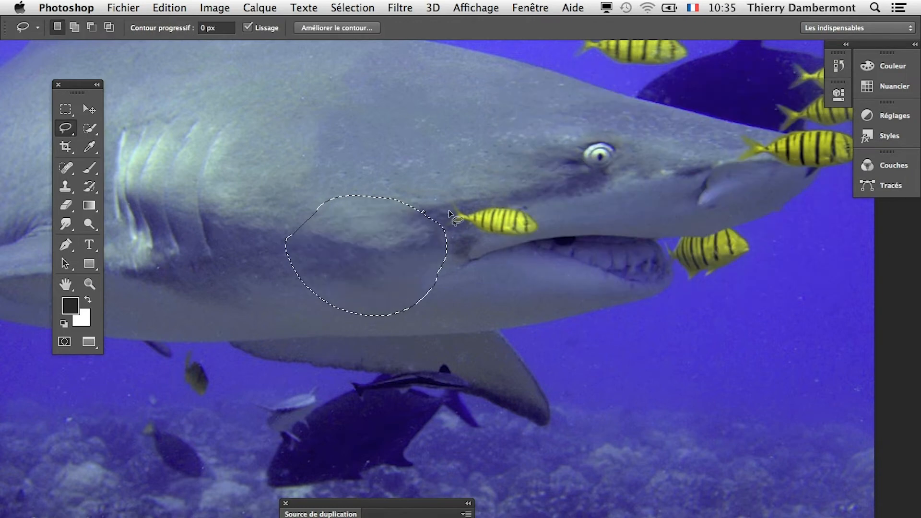
pyautogui.press('super+d')
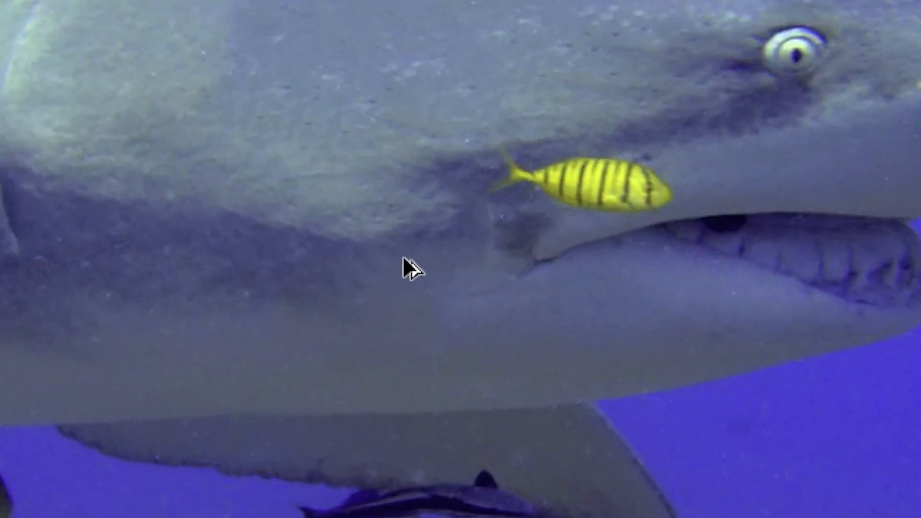
# Step: Undo and redo the fill behind the mouth to compare the shark's skin with and without the fish, and deselect
pyautogui.press('super+z')
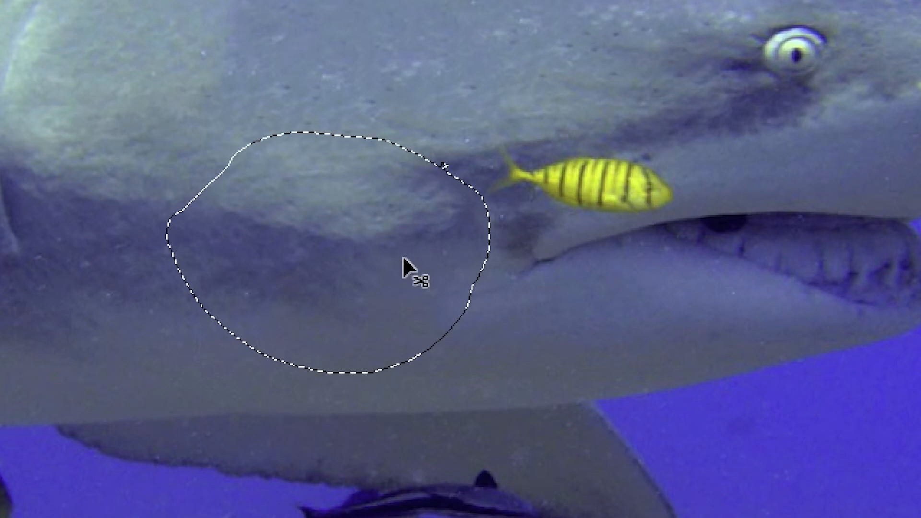
pyautogui.press('super+z')
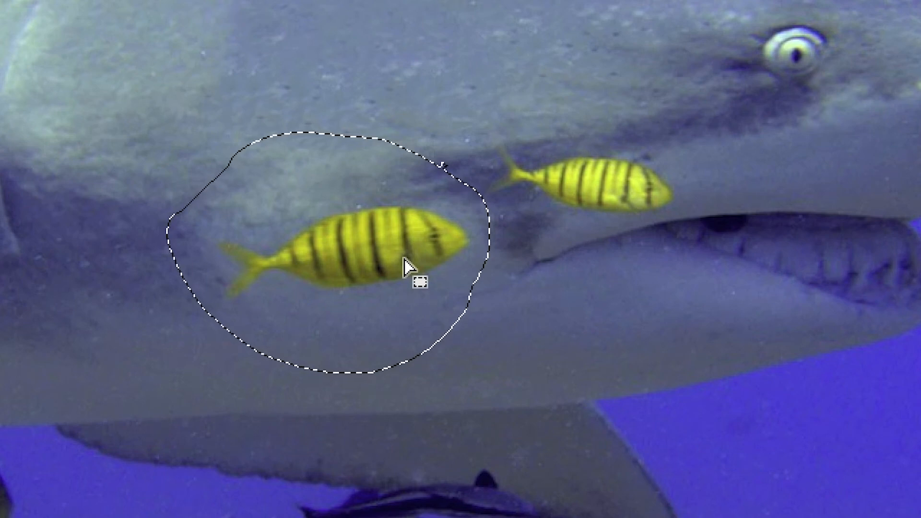
pyautogui.press('super+shift+z')
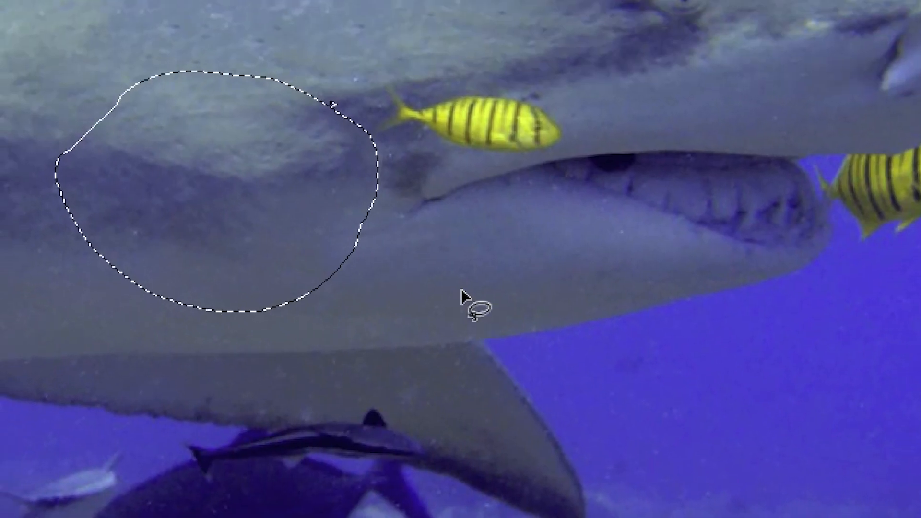
pyautogui.click(461, 289)
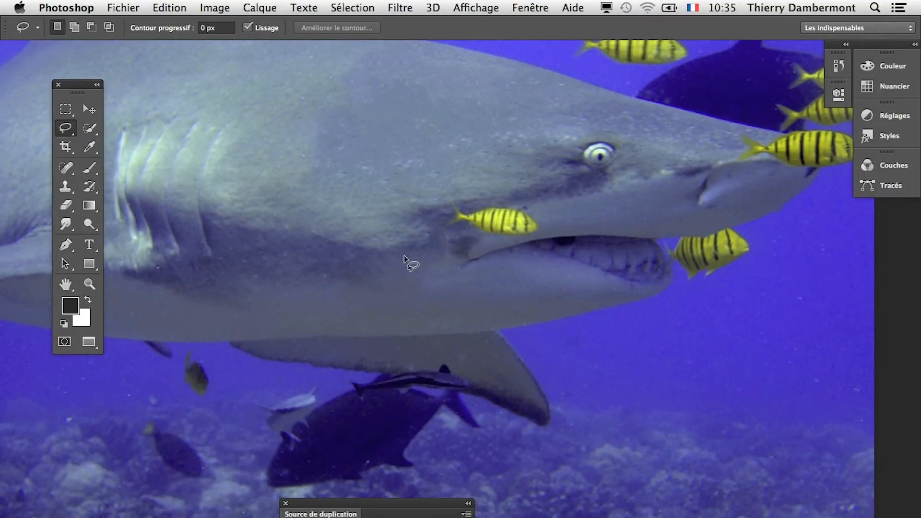
# Step: Lasso the yellow fish in front of the open mouth, following the lower edge of the shark's upper jaw
pyautogui.hscroll(10, 411, 253)
pyautogui.scroll(3, 411, 252)
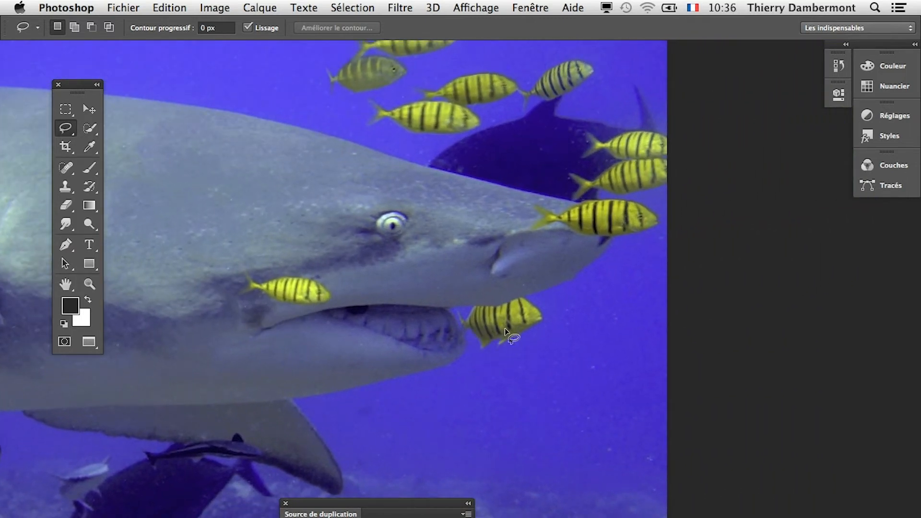
pyautogui.scroll(3, 506, 330)
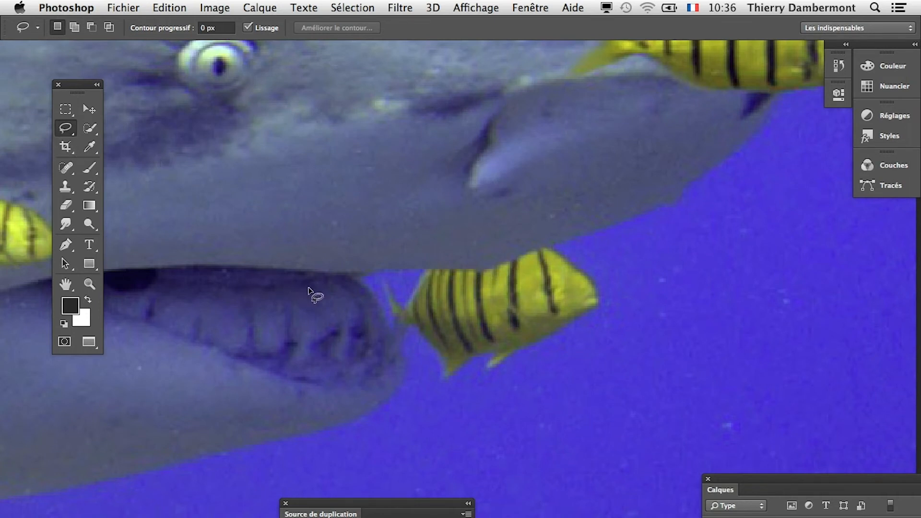
pyautogui.moveTo(311, 273); pyautogui.dragTo(424, 270)
pyautogui.moveTo(507, 261)
pyautogui.mouseDown()
pyautogui.moveTo(599, 230)
pyautogui.moveTo(696, 233)
pyautogui.moveTo(673, 458)
pyautogui.moveTo(337, 426)
pyautogui.moveTo(311, 274)
pyautogui.mouseUp()
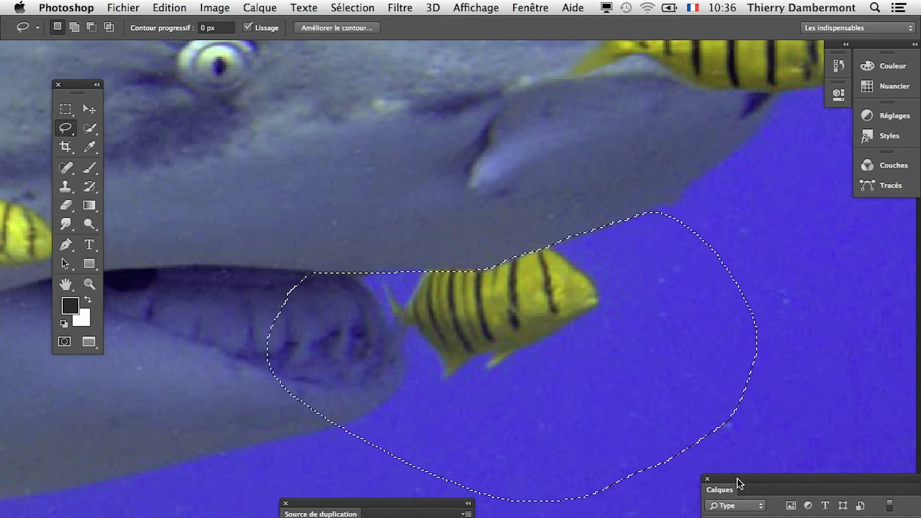
# Step: Add a new layer and set the Clone Stamp brush to 41 px
pyautogui.moveTo(738, 478)
pyautogui.mouseDown()
pyautogui.moveTo(646, 296)
pyautogui.moveTo(684, 297)
pyautogui.moveTo(731, 451)
pyautogui.mouseUp()
pyautogui.press('alt+shift+super+n')
pyautogui.click(66, 186)
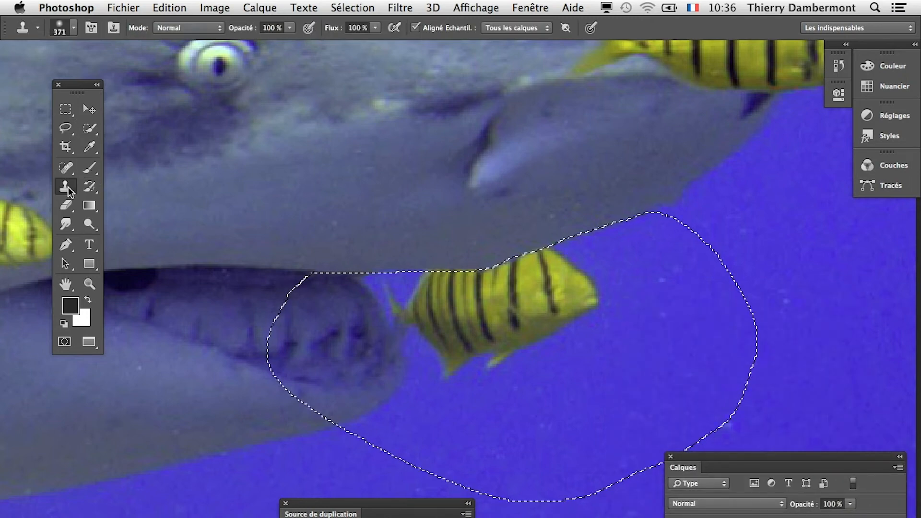
pyautogui.moveTo(603, 398)
pyautogui.mouseDown()
pyautogui.moveTo(338, 378)
pyautogui.moveTo(304, 386)
pyautogui.mouseUp()
# Step: Clone the surrounding blue water over the selected fish in front of the mouth and deselect
pyautogui.keyDown('alt'); pyautogui.click(672, 377); pyautogui.keyUp('alt')
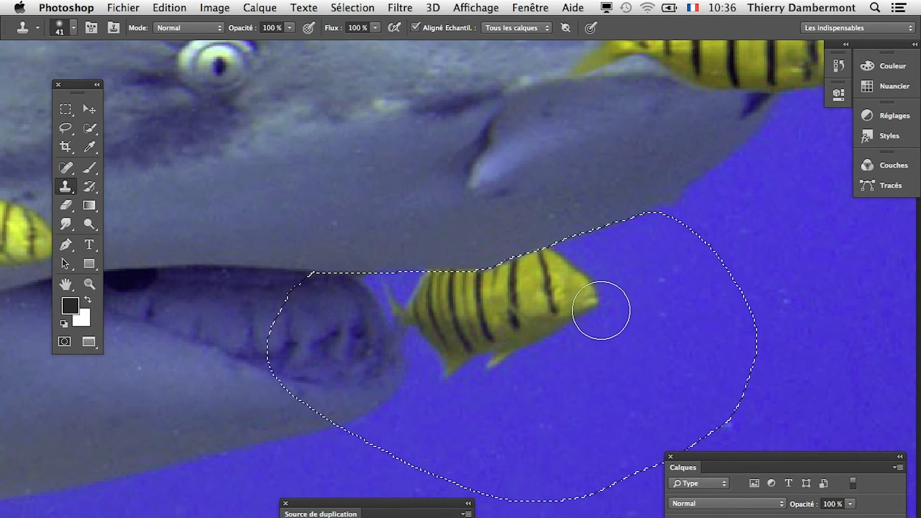
pyautogui.moveTo(599, 309)
pyautogui.mouseDown()
pyautogui.moveTo(564, 299)
pyautogui.moveTo(577, 283)
pyautogui.moveTo(548, 273)
pyautogui.moveTo(507, 332)
pyautogui.moveTo(547, 279)
pyautogui.moveTo(509, 267)
pyautogui.moveTo(494, 318)
pyautogui.moveTo(573, 365)
pyautogui.moveTo(535, 344)
pyautogui.moveTo(454, 357)
pyautogui.moveTo(468, 303)
pyautogui.moveTo(443, 296)
pyautogui.moveTo(458, 356)
pyautogui.moveTo(400, 282)
pyautogui.moveTo(440, 339)
pyautogui.moveTo(469, 354)
pyautogui.mouseUp()
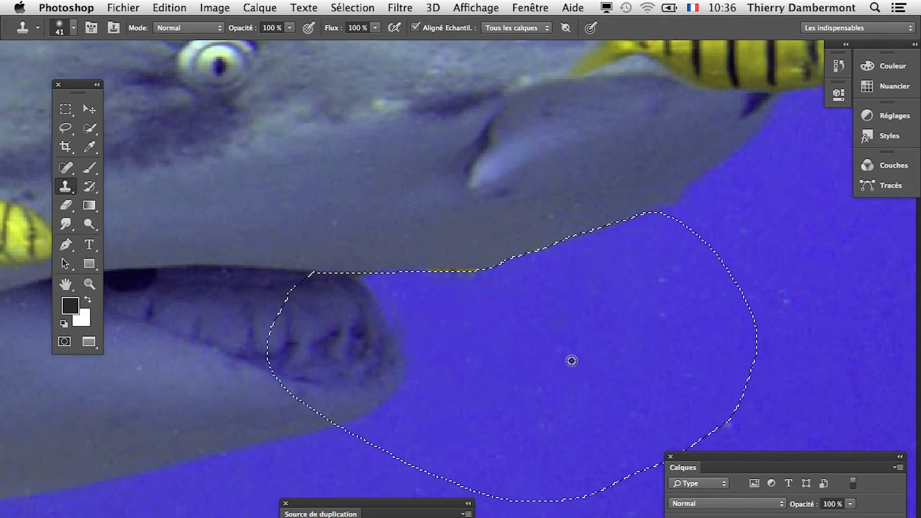
pyautogui.keyDown('alt'); pyautogui.click(547, 348); pyautogui.keyUp('alt')
pyautogui.moveTo(479, 291)
pyautogui.mouseDown()
pyautogui.moveTo(460, 285)
pyautogui.moveTo(444, 302)
pyautogui.mouseUp()
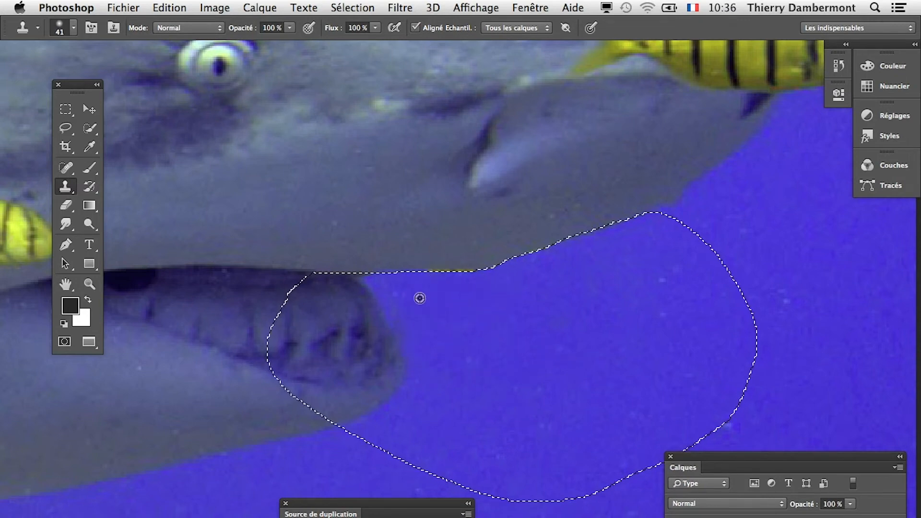
pyautogui.keyDown('alt'); pyautogui.click(419, 298); pyautogui.keyUp('alt')
pyautogui.keyDown('alt'); pyautogui.keyDown('super'); pyautogui.click(523, 376); pyautogui.keyUp('super'); pyautogui.keyUp('alt')
pyautogui.keyDown('alt'); pyautogui.keyDown('super'); pyautogui.click(522, 379); pyautogui.keyUp('super'); pyautogui.keyUp('alt')
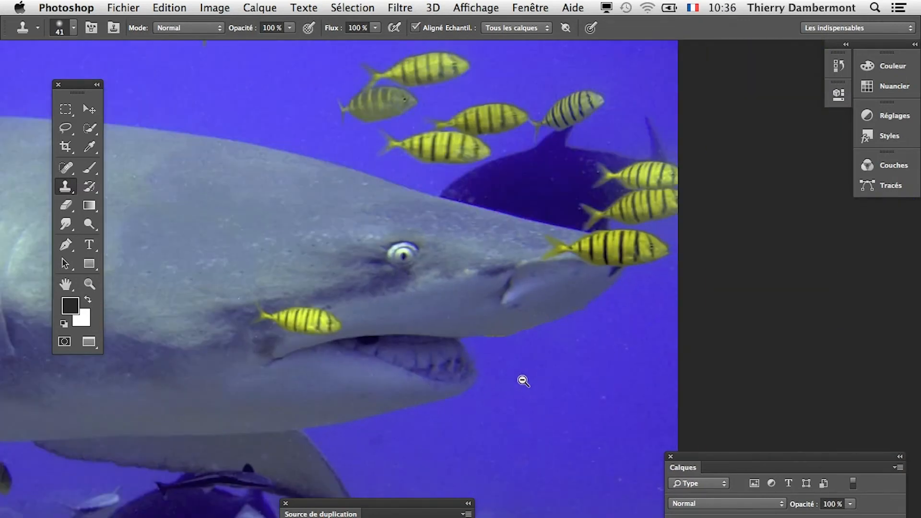
pyautogui.keyDown('alt'); pyautogui.keyDown('super'); pyautogui.click(522, 381); pyautogui.keyUp('super'); pyautogui.keyUp('alt')
pyautogui.keyDown('alt'); pyautogui.keyDown('super'); pyautogui.click(524, 384); pyautogui.keyUp('super'); pyautogui.keyUp('alt')
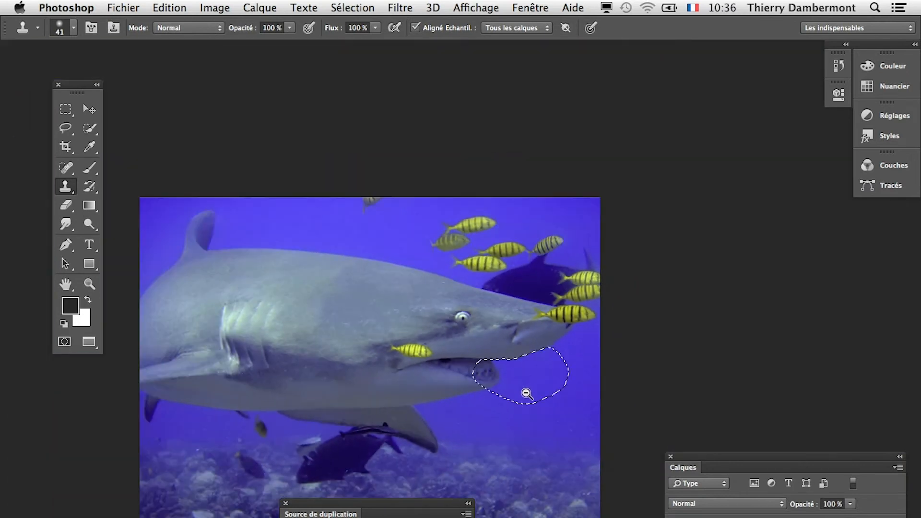
pyautogui.click(66, 109)
pyautogui.press('super+d')
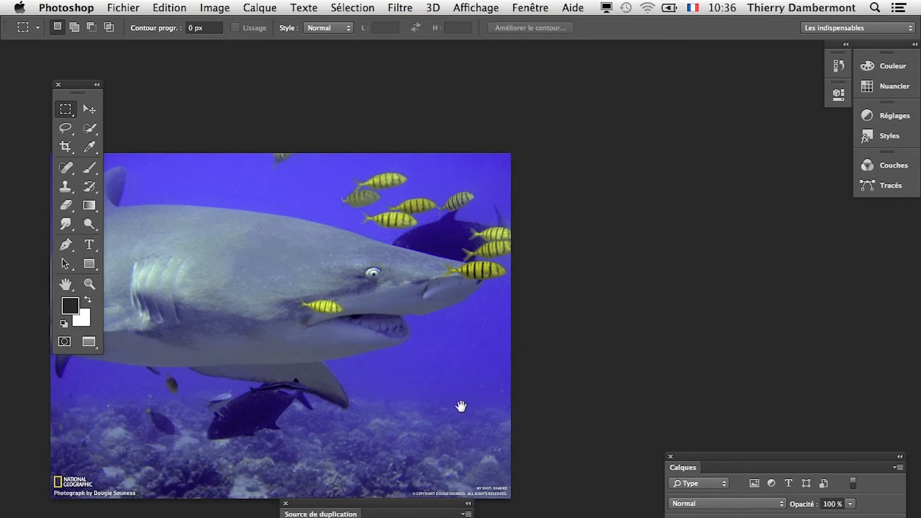
# Step: Lasso the small yellow fish above the corner of the mouth, apply content-aware fill and deselect
pyautogui.click(353, 332)
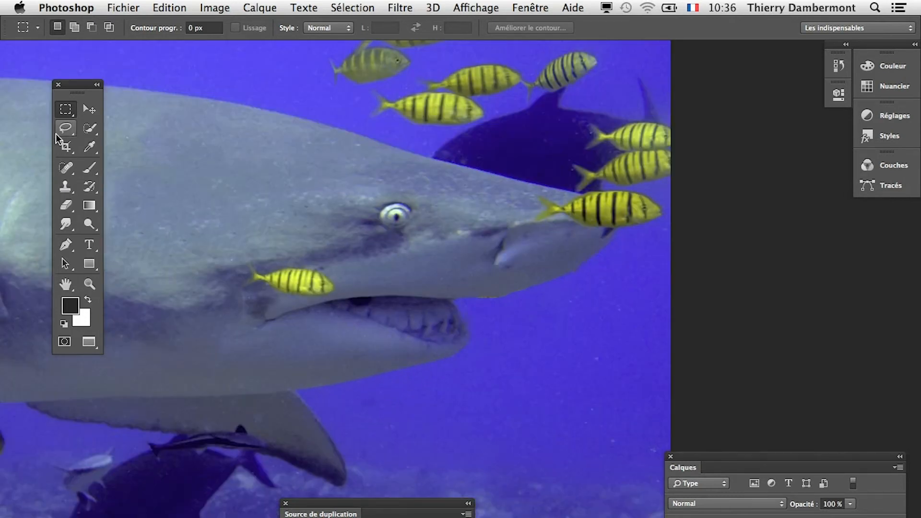
pyautogui.click(66, 127)
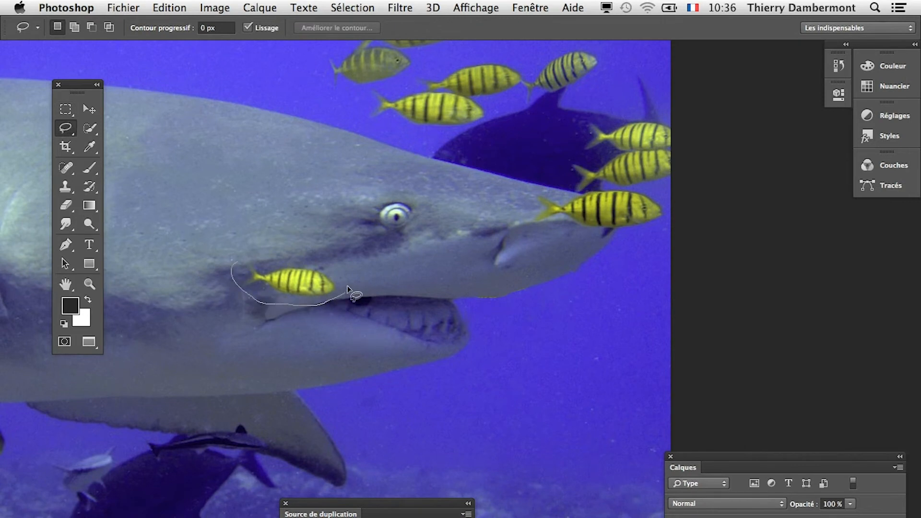
pyautogui.moveTo(246, 244); pyautogui.dragTo(247, 241)
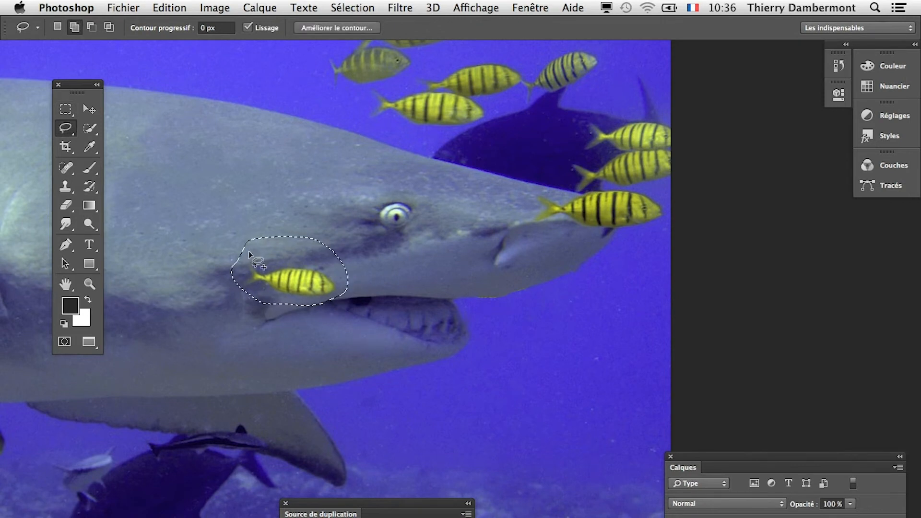
pyautogui.hotkey('shift', 'BackSpace')
pyautogui.press('Return')
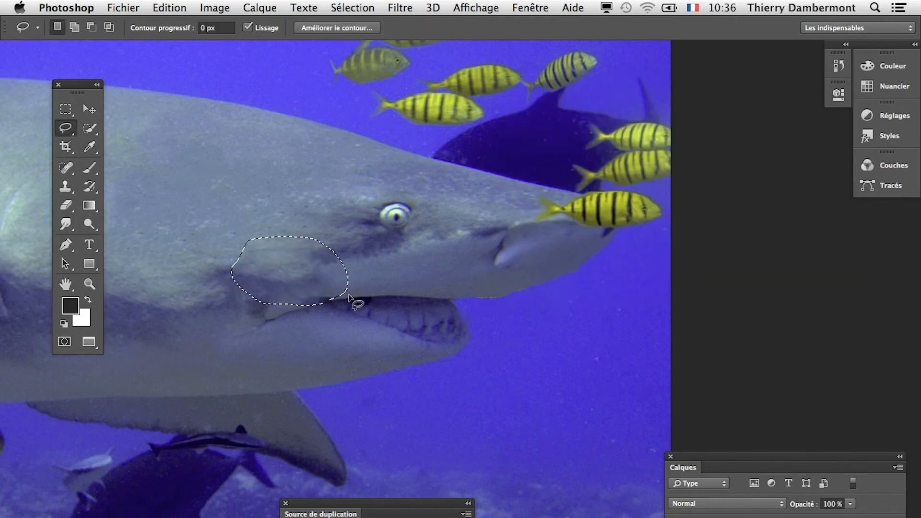
pyautogui.press('super+d')
# Step: Lasso the shark's snout along its upper edge, including the part of the yellow fish that overlaps it
pyautogui.moveTo(530, 267); pyautogui.dragTo(505, 285)
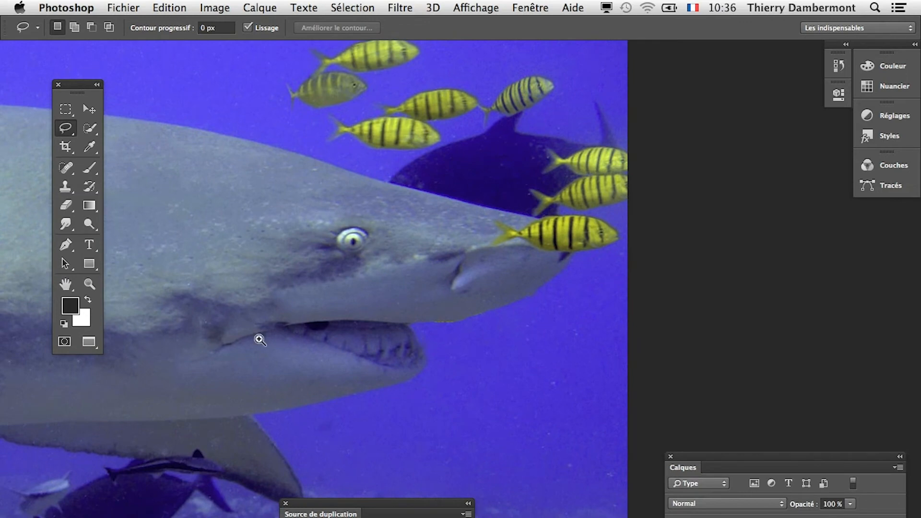
pyautogui.hscroll(-1, 259, 340)
pyautogui.keyDown('super'); pyautogui.click(280, 339); pyautogui.keyUp('super')
pyautogui.keyDown('super'); pyautogui.click(295, 337); pyautogui.keyUp('super')
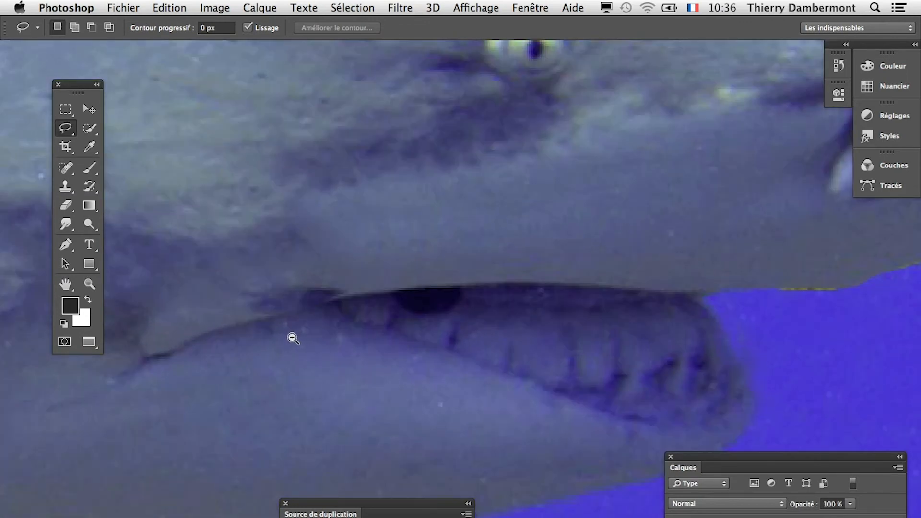
pyautogui.keyDown('alt'); pyautogui.click(290, 342); pyautogui.keyUp('alt')
pyautogui.keyDown('alt'); pyautogui.click(289, 345); pyautogui.keyUp('alt')
pyautogui.moveTo(494, 294); pyautogui.dragTo(313, 320)
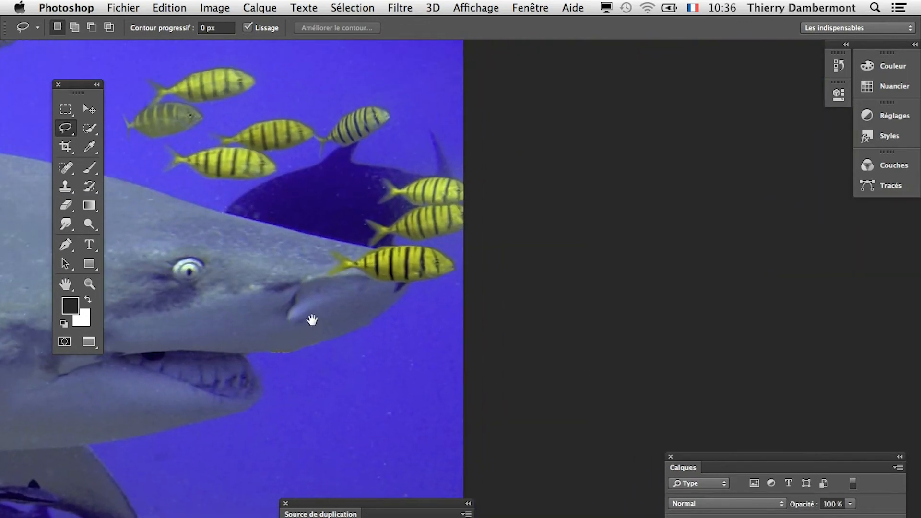
pyautogui.keyDown('super'); pyautogui.click(417, 284); pyautogui.keyUp('super')
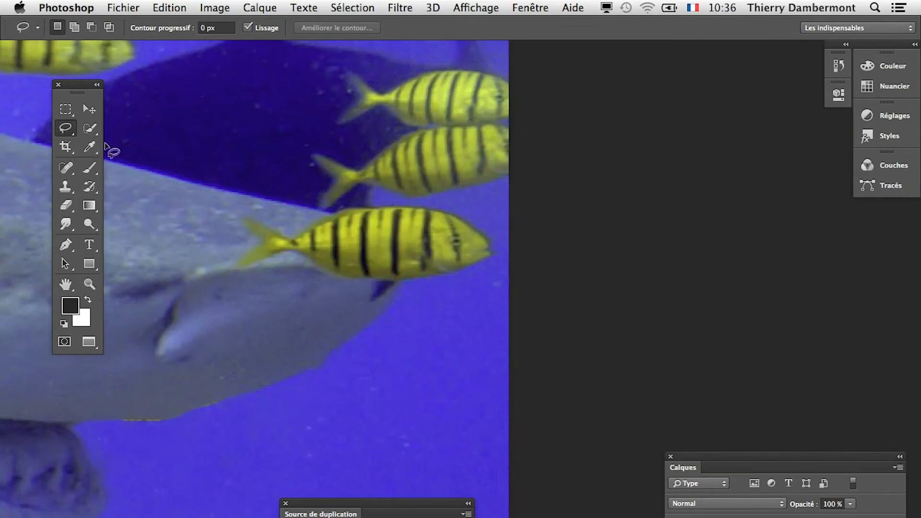
pyautogui.moveTo(221, 189); pyautogui.dragTo(264, 198)
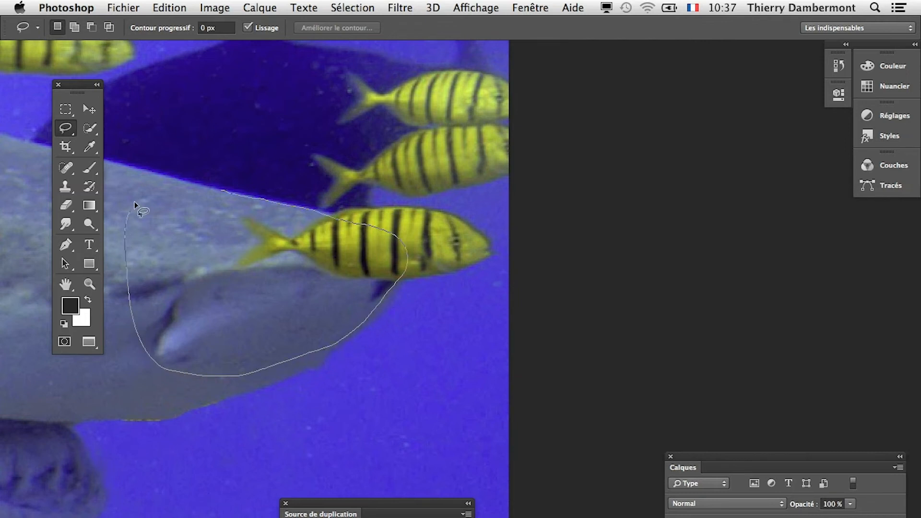
pyautogui.moveTo(134, 202); pyautogui.dragTo(140, 190)
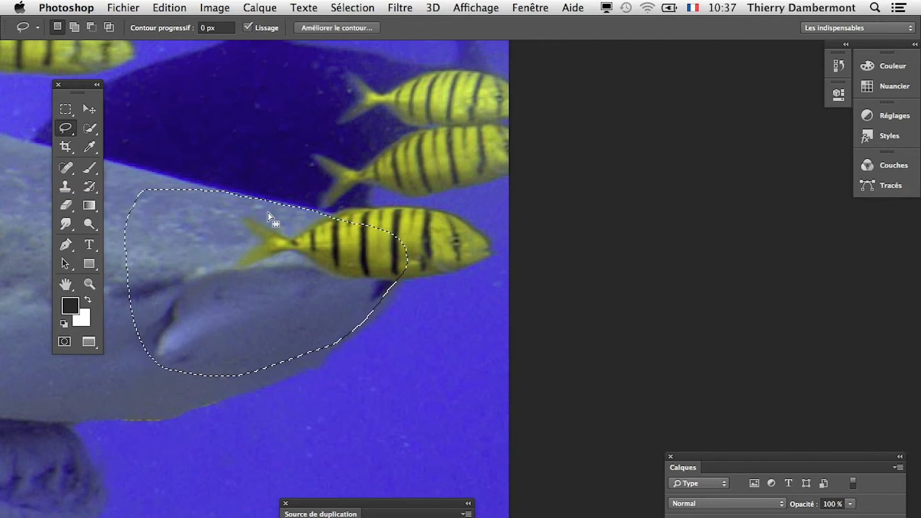
# Step: Clone the shark's skin over the part of the yellow fish inside the snout selection with the Clone Stamp
pyautogui.click(66, 186)
pyautogui.keyDown('alt'); pyautogui.click(177, 248); pyautogui.keyUp('alt')
pyautogui.moveTo(228, 242)
pyautogui.mouseDown()
pyautogui.moveTo(289, 242)
pyautogui.moveTo(256, 253)
pyautogui.moveTo(345, 245)
pyautogui.moveTo(349, 258)
pyautogui.mouseUp()
pyautogui.keyDown('alt'); pyautogui.click(185, 226); pyautogui.keyUp('alt')
pyautogui.keyDown('alt'); pyautogui.click(237, 226); pyautogui.keyUp('alt')
pyautogui.keyDown('alt'); pyautogui.click(217, 223); pyautogui.keyUp('alt')
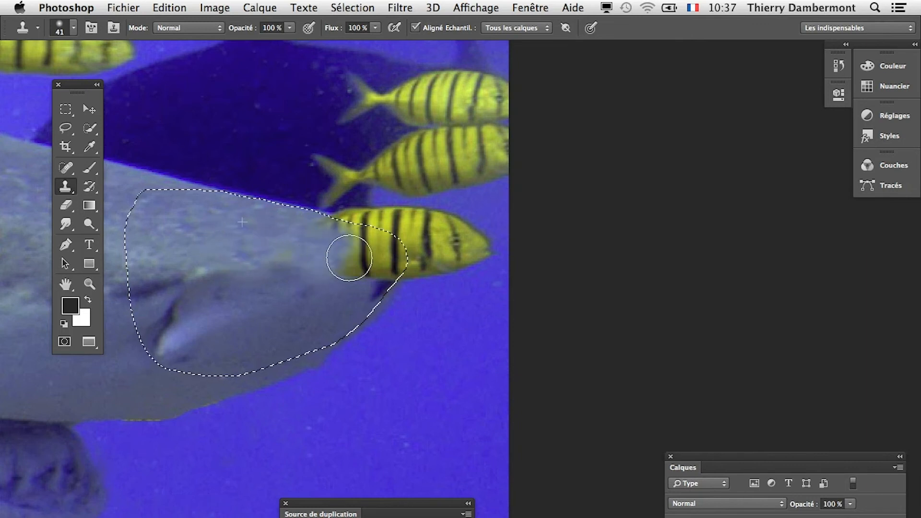
pyautogui.keyDown('alt'); pyautogui.click(255, 234); pyautogui.keyUp('alt')
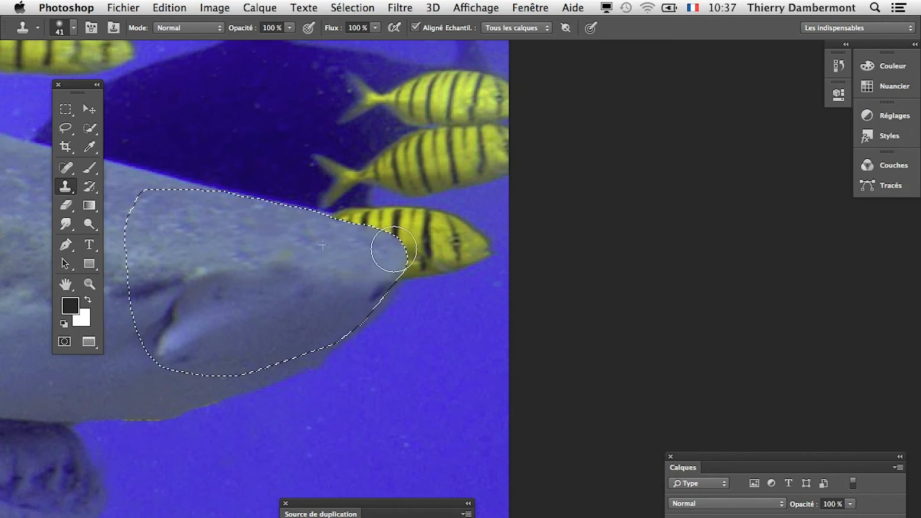
# Step: Deselect the snout area and restore the same selection with Resélectionner
pyautogui.keyDown('alt'); pyautogui.keyDown('super'); pyautogui.click(257, 282); pyautogui.keyUp('super'); pyautogui.keyUp('alt')
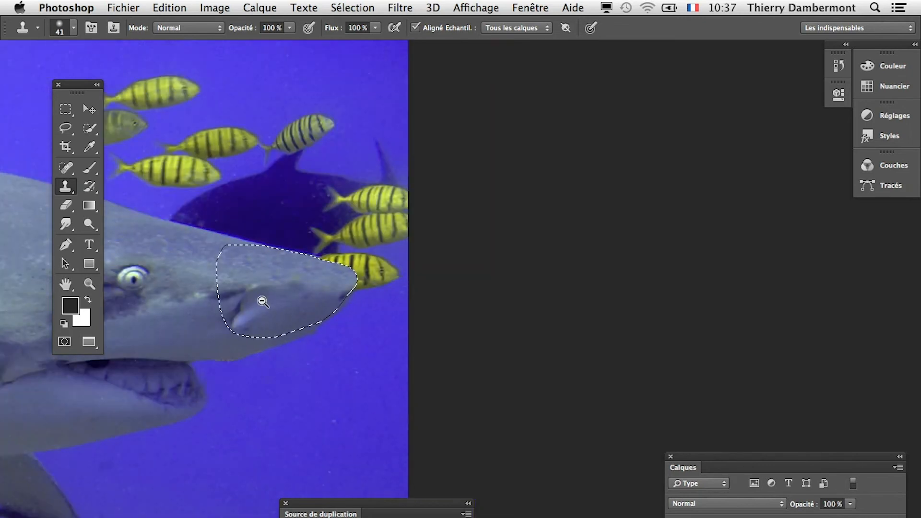
pyautogui.keyDown('alt'); pyautogui.keyDown('super'); pyautogui.click(262, 302); pyautogui.keyUp('super'); pyautogui.keyUp('alt')
pyautogui.click(352, 7)
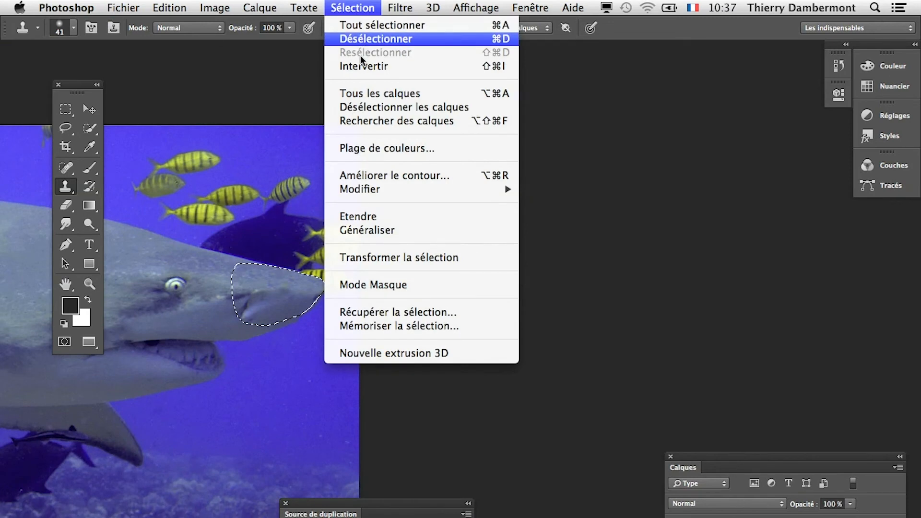
pyautogui.click(366, 40)
pyautogui.keyDown('alt'); pyautogui.keyDown('super'); pyautogui.click(256, 330); pyautogui.keyUp('super'); pyautogui.keyUp('alt')
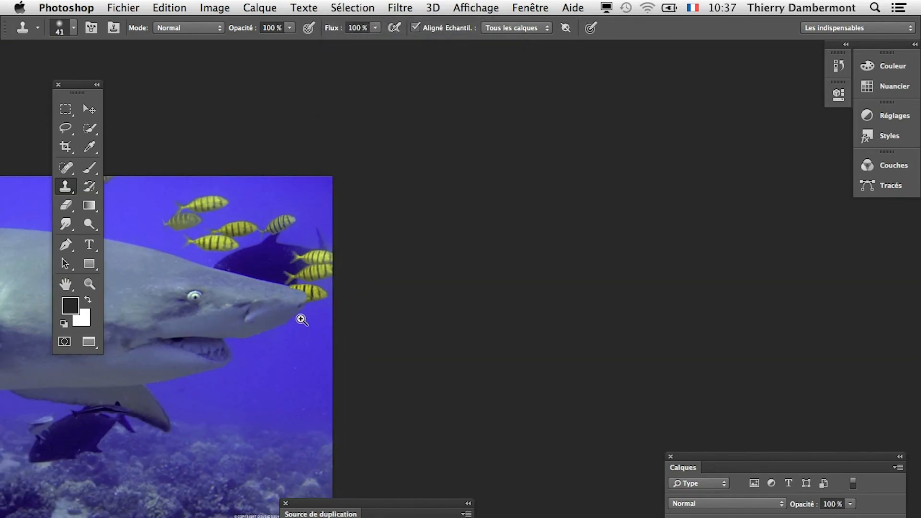
pyautogui.click(352, 7)
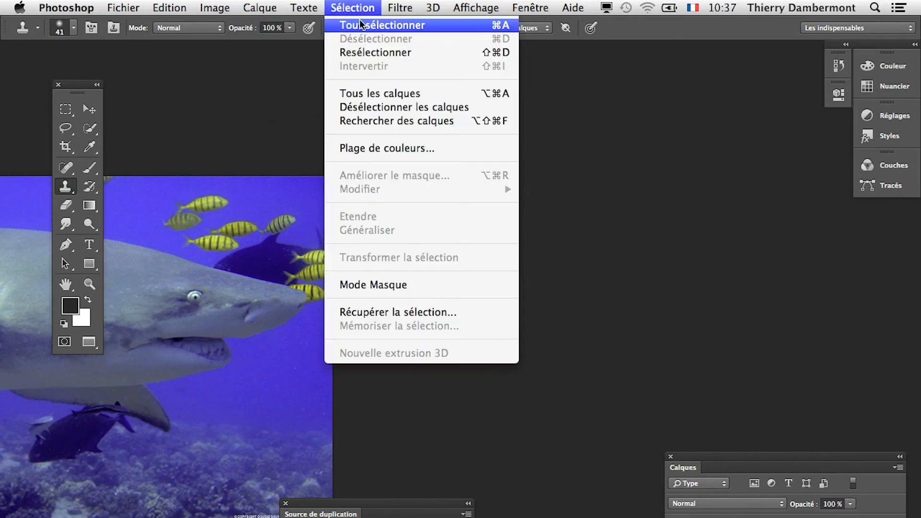
pyautogui.click(364, 52)
# Step: Invert the snout selection and clone blue water over the rest of the yellow fish in front of the snout
pyautogui.click(366, 7)
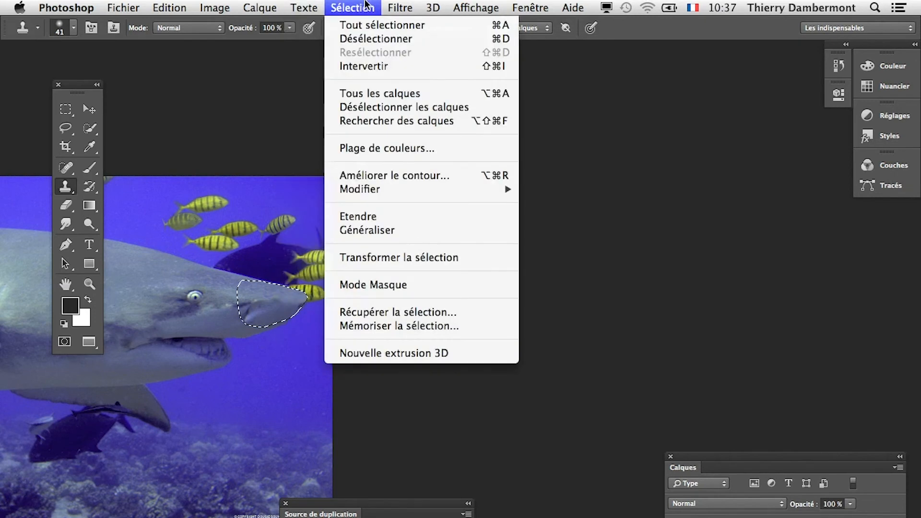
pyautogui.click(376, 66)
pyautogui.keyDown('super'); pyautogui.click(307, 296); pyautogui.keyUp('super')
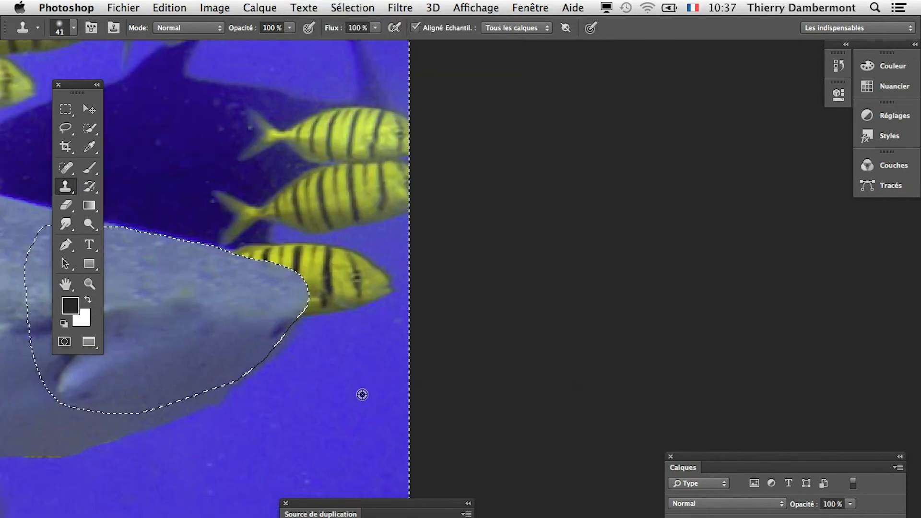
pyautogui.moveTo(322, 423); pyautogui.dragTo(327, 426)
pyautogui.keyDown('alt'); pyautogui.click(347, 405); pyautogui.keyUp('alt')
pyautogui.moveTo(337, 308)
pyautogui.mouseDown()
pyautogui.moveTo(343, 289)
pyautogui.moveTo(316, 303)
pyautogui.moveTo(373, 288)
pyautogui.moveTo(340, 253)
pyautogui.moveTo(262, 253)
pyautogui.moveTo(252, 269)
pyautogui.mouseUp()
pyautogui.keyDown('alt'); pyautogui.click(354, 350); pyautogui.keyUp('alt')
pyautogui.keyDown('alt'); pyautogui.click(354, 353); pyautogui.keyUp('alt')
pyautogui.keyDown('alt'); pyautogui.click(354, 335); pyautogui.keyUp('alt')
# Step: Clone blue water over the tail and underside of the next yellow fish above the shark's snout
pyautogui.keyDown('alt'); pyautogui.click(335, 411); pyautogui.keyUp('alt')
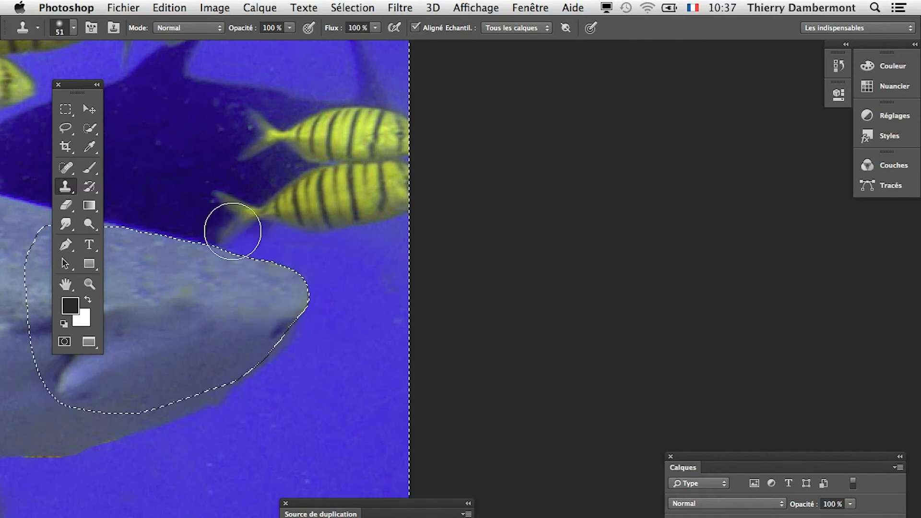
pyautogui.moveTo(232, 231); pyautogui.dragTo(240, 199)
pyautogui.keyDown('alt'); pyautogui.click(338, 389); pyautogui.keyUp('alt')
pyautogui.moveTo(294, 215)
pyautogui.mouseDown()
pyautogui.moveTo(325, 203)
pyautogui.moveTo(336, 211)
pyautogui.mouseUp()
pyautogui.keyDown('alt'); pyautogui.click(336, 311); pyautogui.keyUp('alt')
pyautogui.keyDown('alt'); pyautogui.click(332, 339); pyautogui.keyUp('alt')
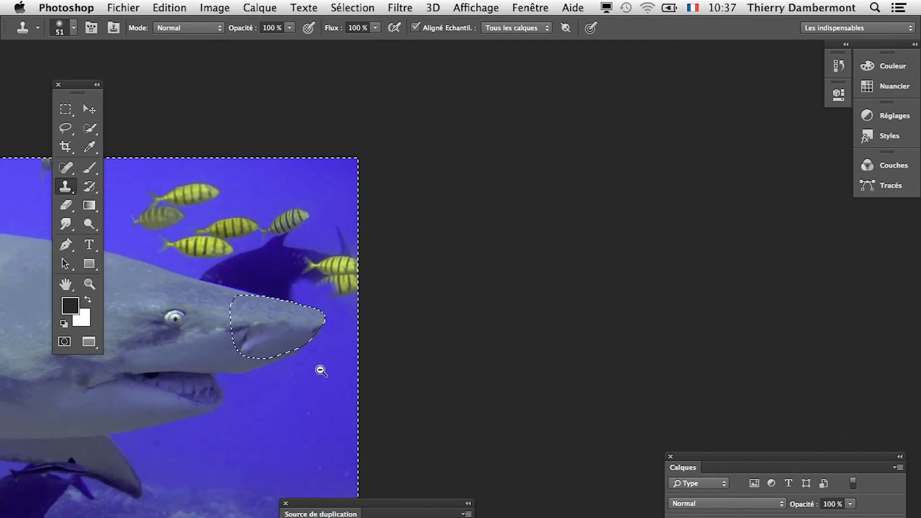
# Step: Try to clone water over the dark fish behind the snout with a 168 px brush, and undo the strokes
pyautogui.keyDown('alt'); pyautogui.click(321, 370); pyautogui.keyUp('alt')
pyautogui.moveTo(292, 420); pyautogui.dragTo(325, 418)
pyautogui.keyDown('alt'); pyautogui.click(299, 408); pyautogui.keyUp('alt')
pyautogui.moveTo(292, 287); pyautogui.dragTo(255, 304)
pyautogui.click(294, 371)
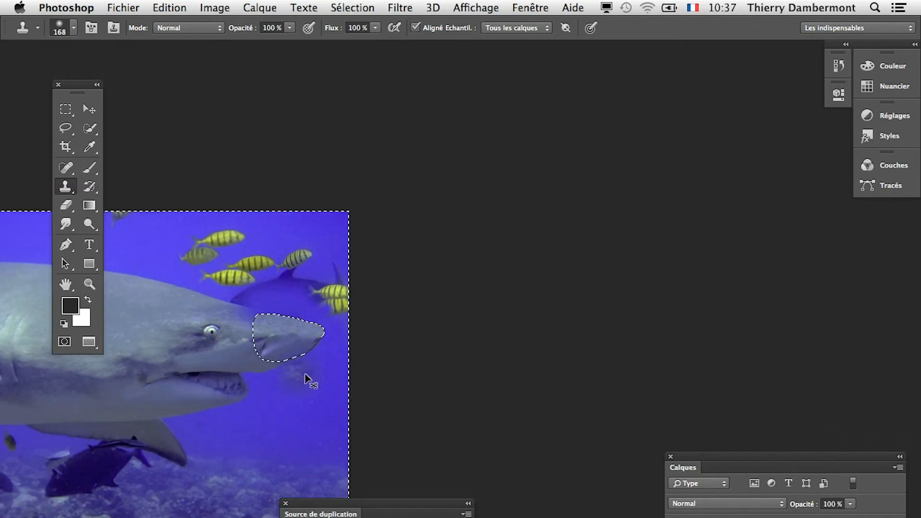
pyautogui.press('super+alt+z')
pyautogui.press('super+alt+z')
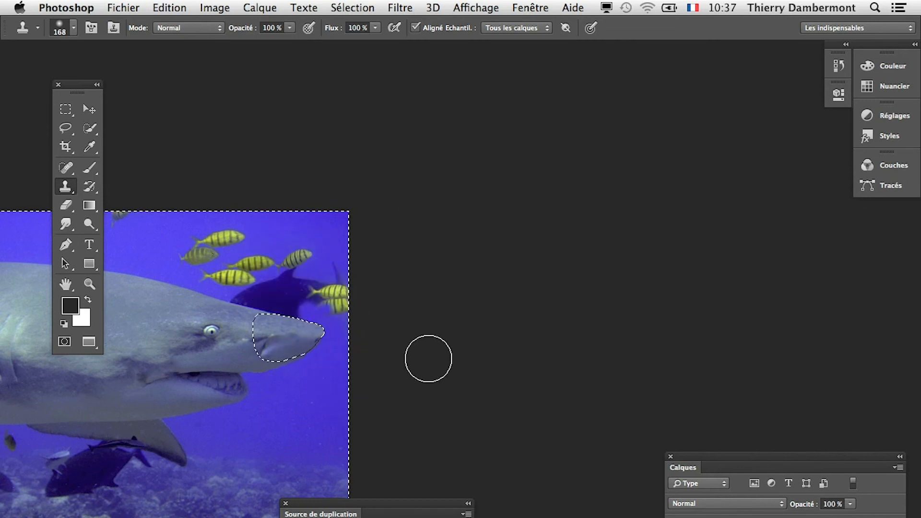
# Step: Deselect the area around the snout and compare the retouched shark photo with its original state
pyautogui.click(352, 8)
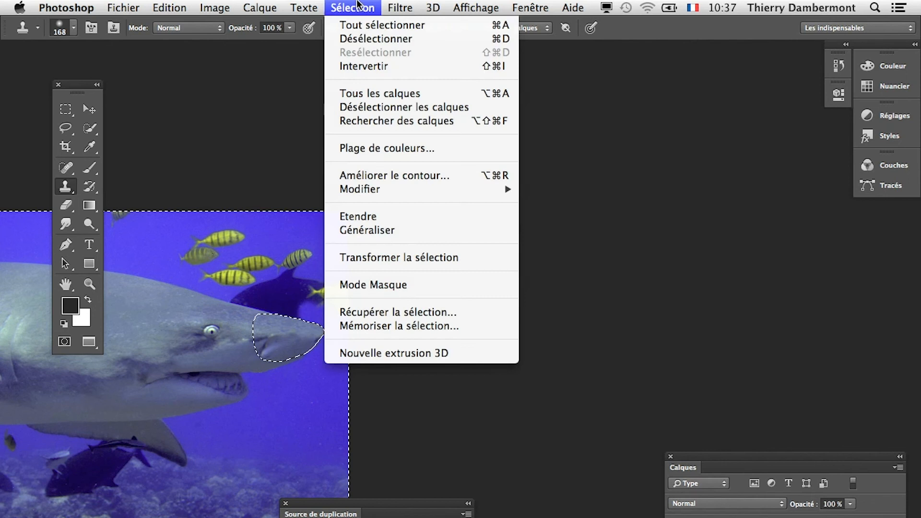
pyautogui.click(364, 39)
pyautogui.moveTo(278, 299); pyautogui.dragTo(552, 209)
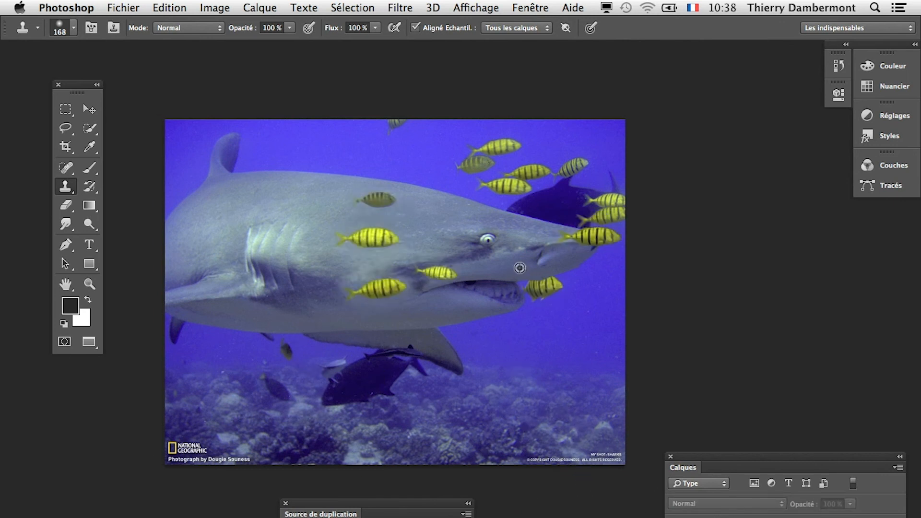
pyautogui.scroll(1, 519, 268)
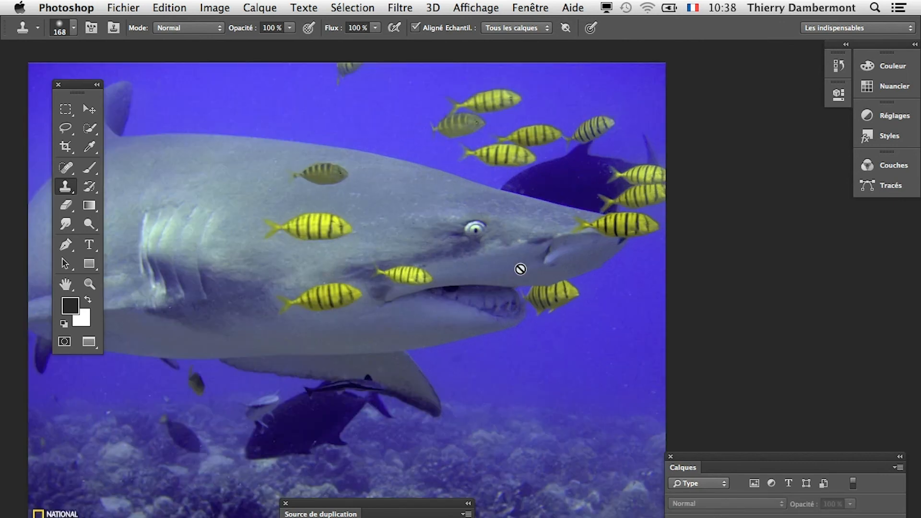
pyautogui.moveTo(520, 267); pyautogui.dragTo(466, 308)
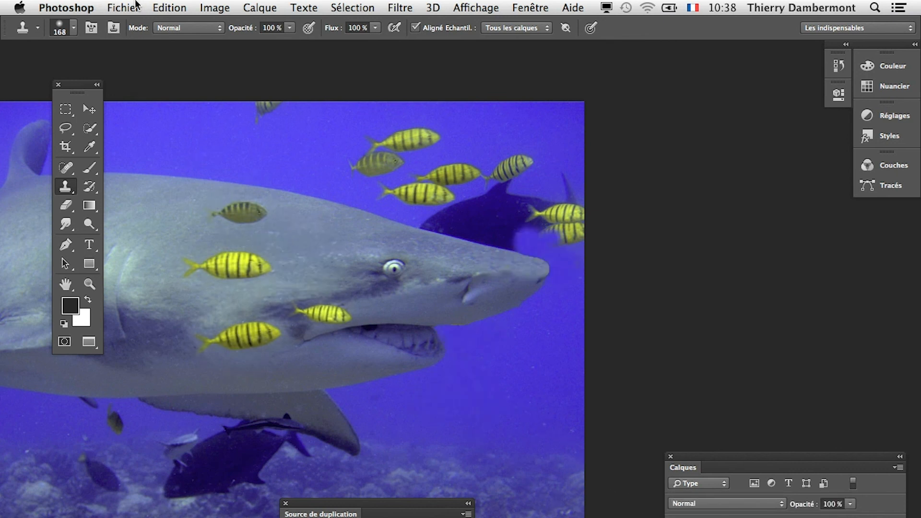
# Step: Save the retouched photo in Photoshop format as poisson-vs2-retouché.psd
pyautogui.click(123, 7)
pyautogui.click(189, 177)
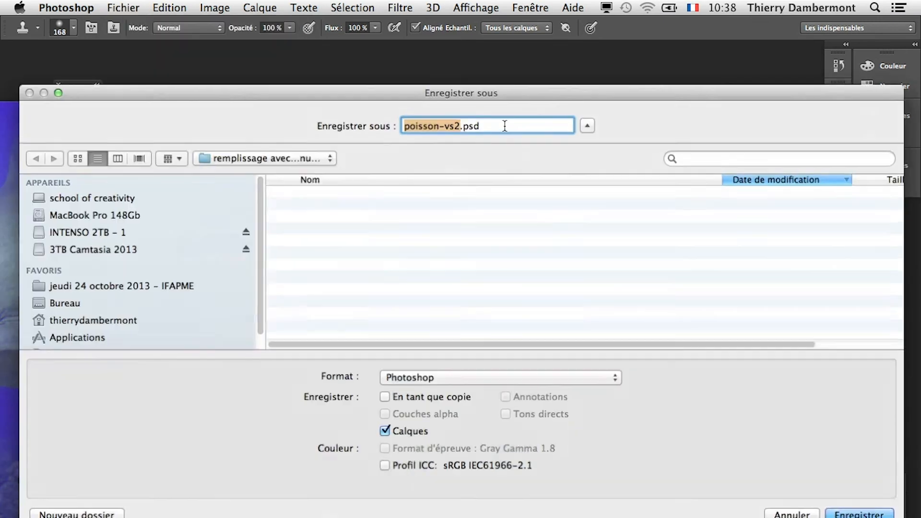
pyautogui.click(459, 126)
pyautogui.write('-retouc')
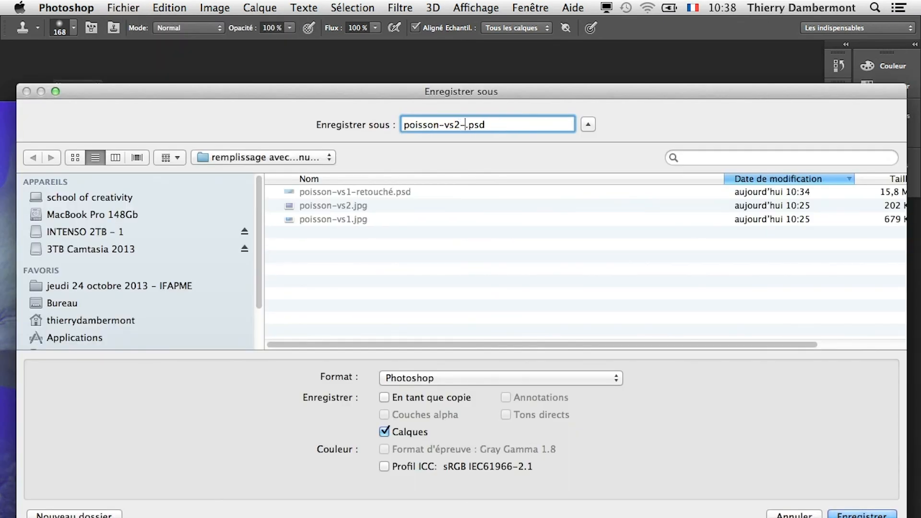
pyautogui.write('hé')
pyautogui.press('Return')
pyautogui.click(662, 317)
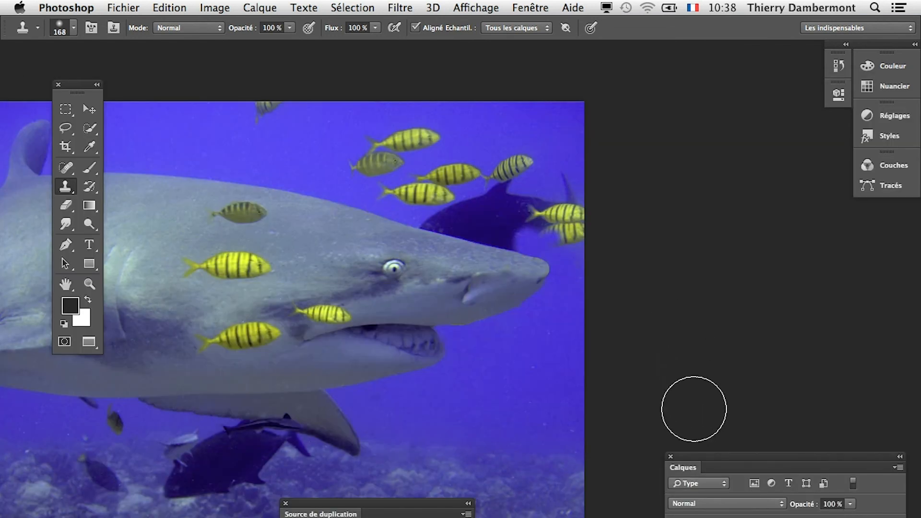